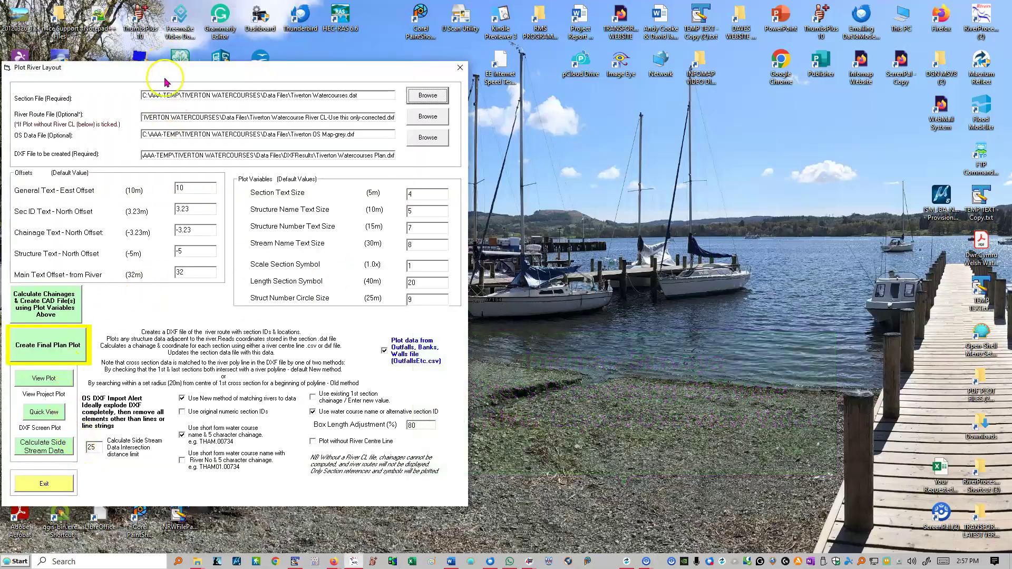
# Review the offset and text size settings and the section, river route, OS data and output DXF file paths.
pyautogui.moveTo(173, 69); pyautogui.dragTo(221, 84)
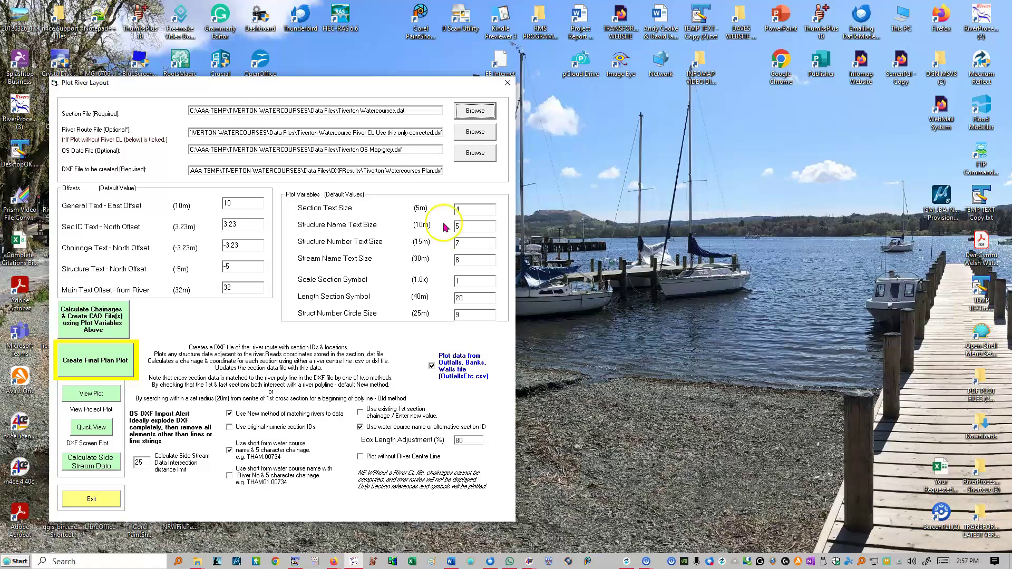
pyautogui.doubleClick(231, 203)
pyautogui.doubleClick(462, 208)
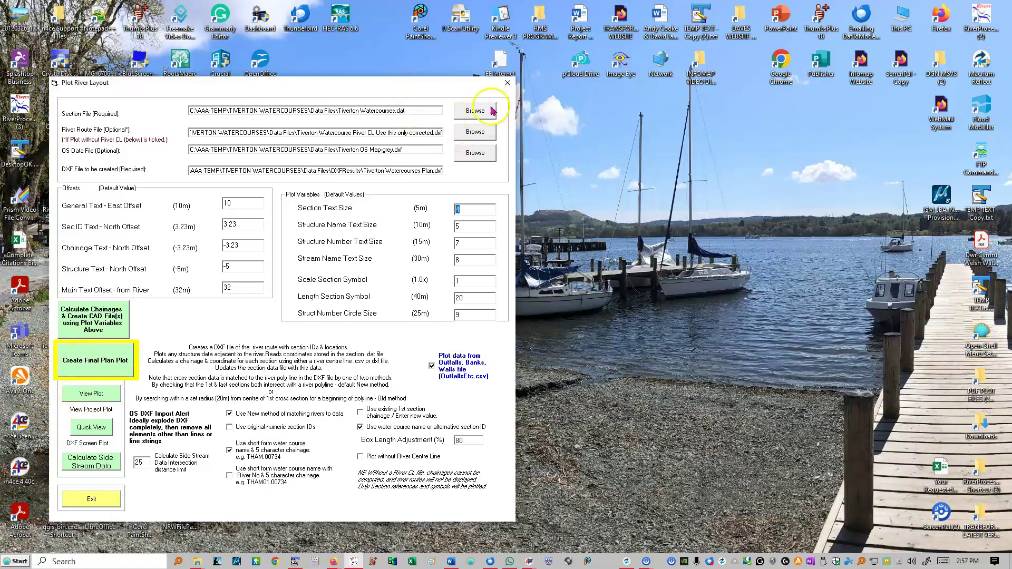
pyautogui.click(406, 109)
pyautogui.moveTo(406, 110); pyautogui.dragTo(339, 106)
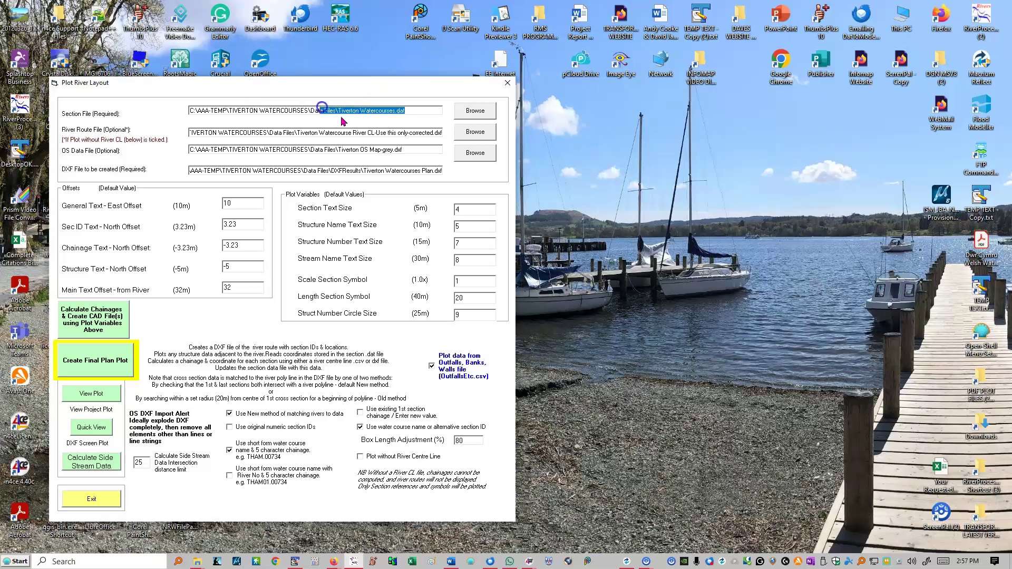
pyautogui.moveTo(433, 132); pyautogui.dragTo(278, 128)
pyautogui.moveTo(405, 150); pyautogui.dragTo(222, 150)
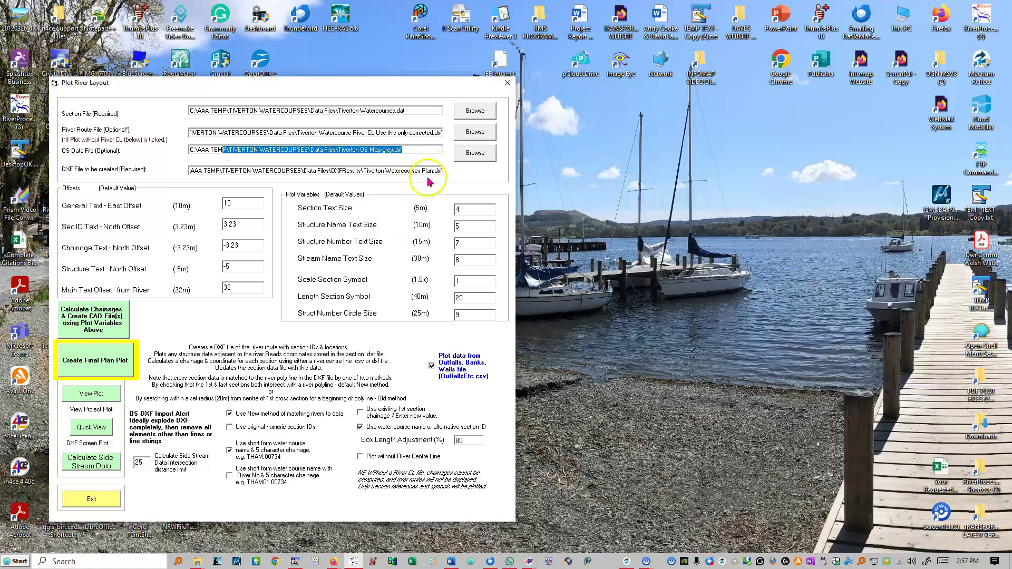
pyautogui.moveTo(430, 171); pyautogui.dragTo(315, 170)
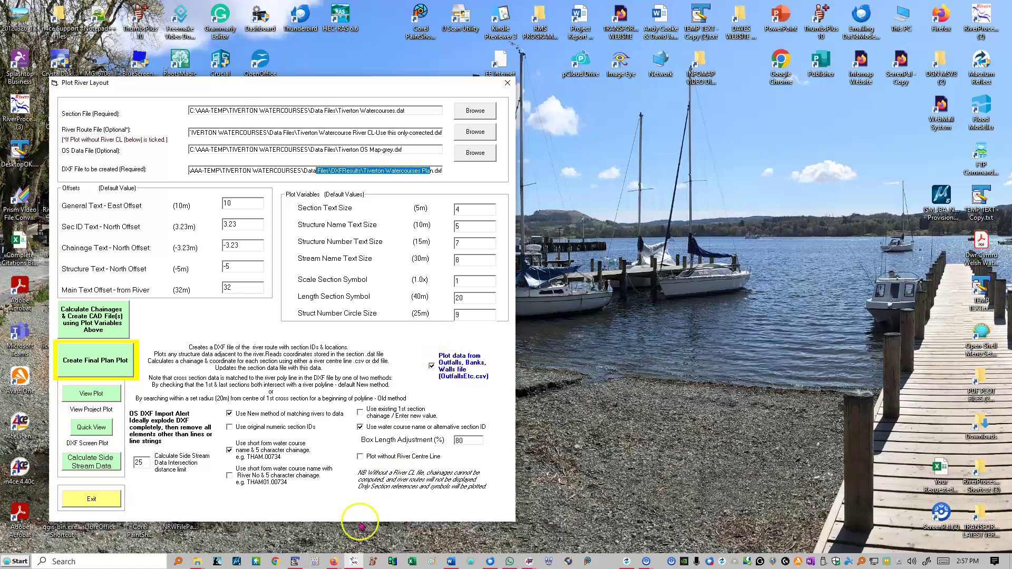
# Try the option to use the existing 1st section chainage, read its warning file, and decline to continue.
pyautogui.click(360, 413)
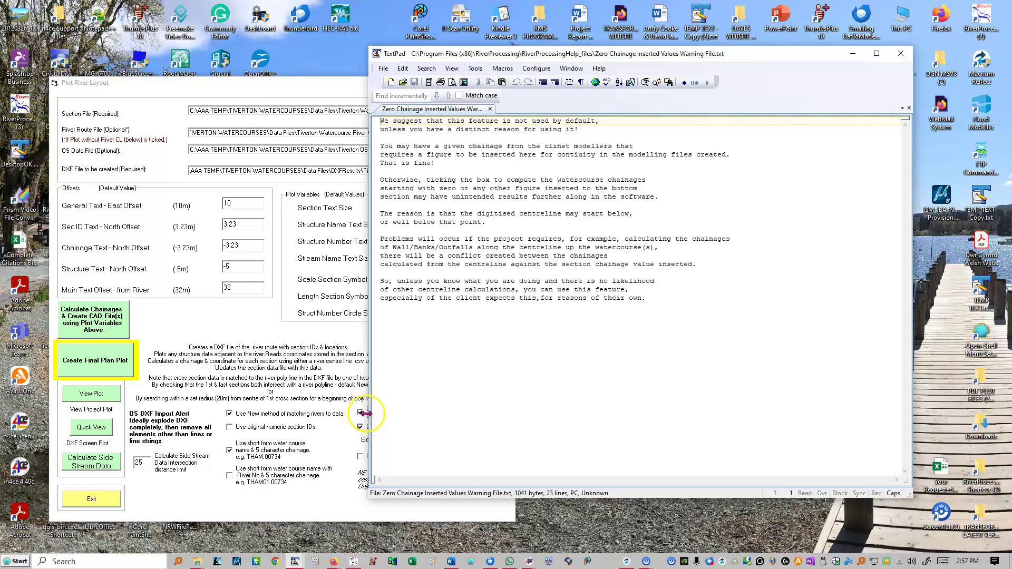
pyautogui.moveTo(647, 299); pyautogui.dragTo(406, 127)
pyautogui.click(406, 127)
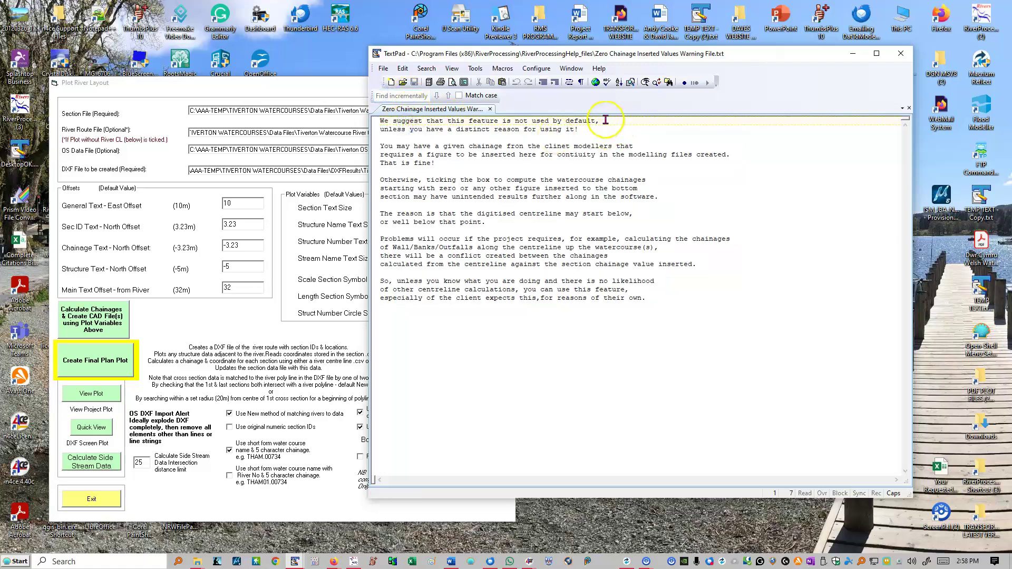
pyautogui.moveTo(600, 121); pyautogui.dragTo(507, 122)
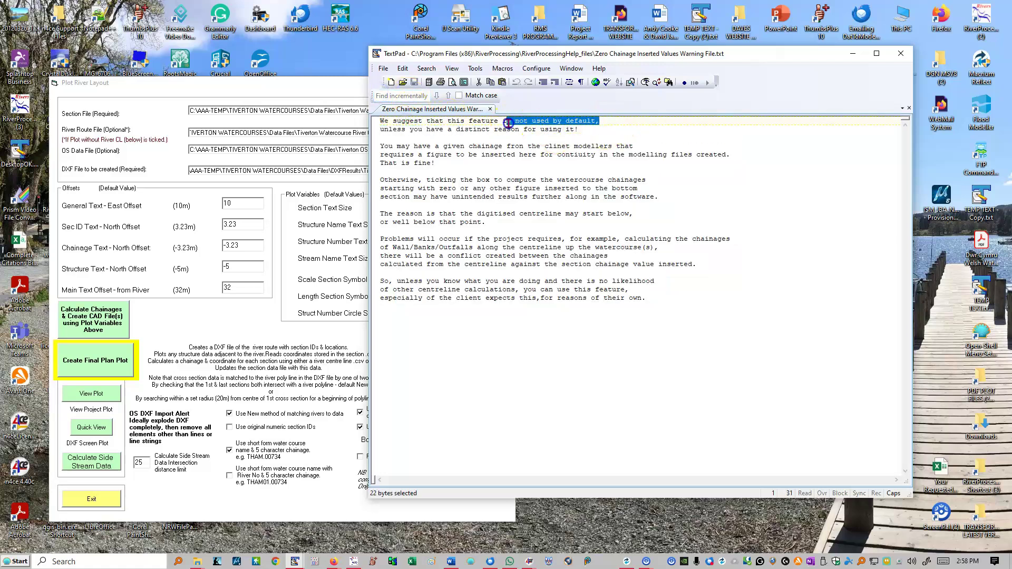
pyautogui.click(900, 54)
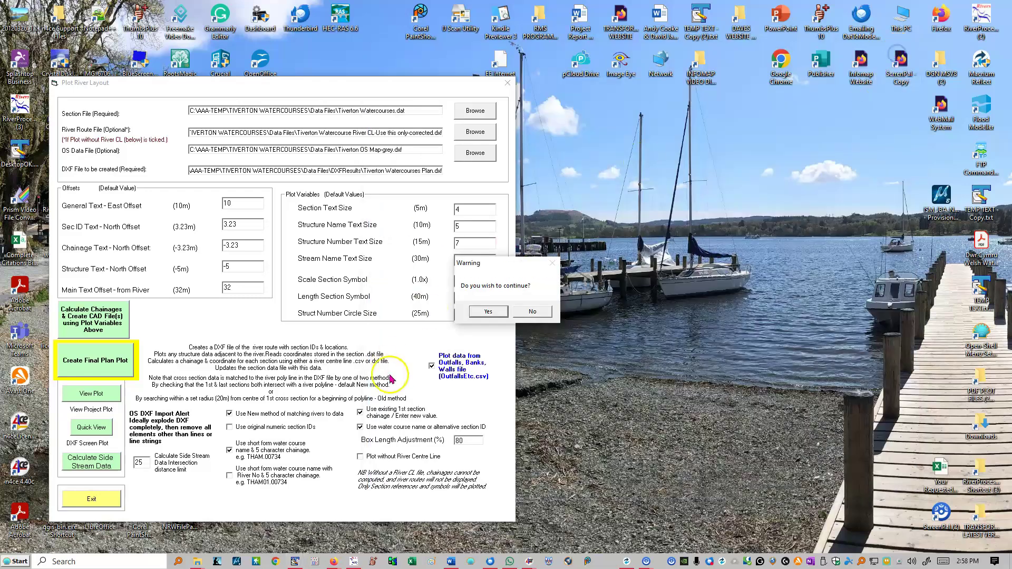
pyautogui.click(518, 315)
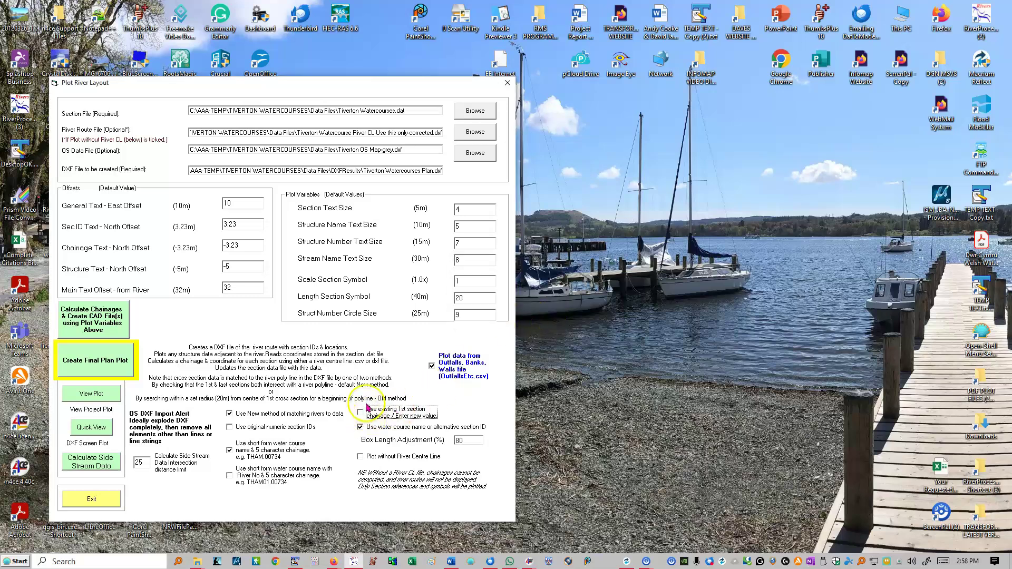
# Check the box length adjustment and switch the short form watercourse name with 5 character chainage option off and back on.
pyautogui.moveTo(471, 441); pyautogui.dragTo(437, 437)
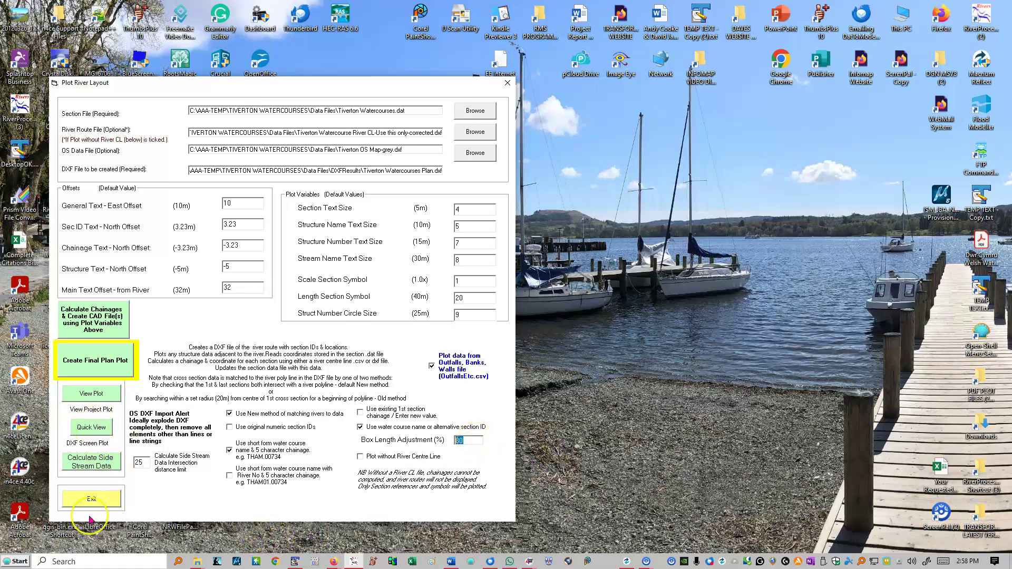
pyautogui.click(230, 452)
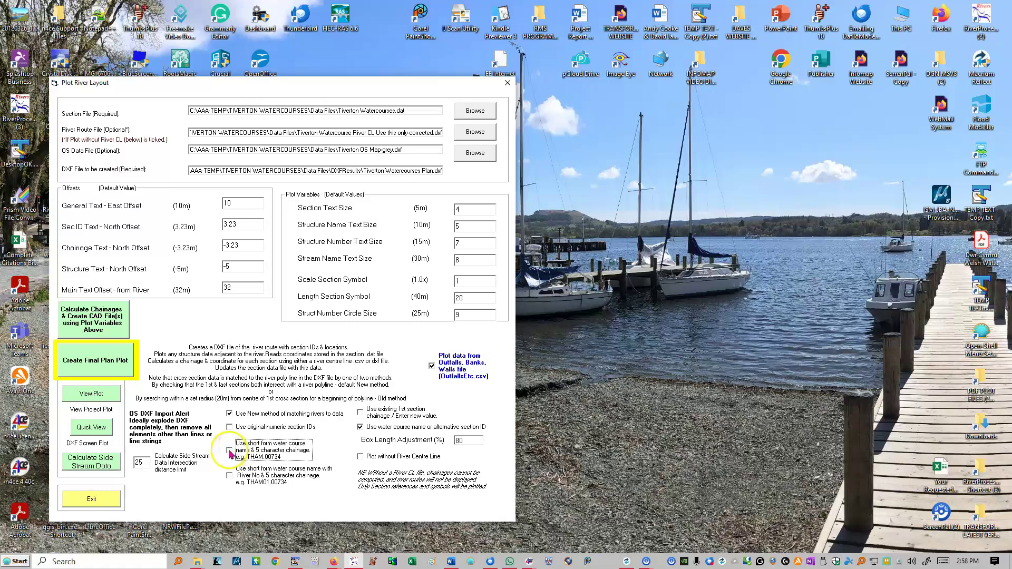
pyautogui.click(230, 451)
# Calculate the side stream data and acknowledge the centreline note and completion message.
pyautogui.click(101, 466)
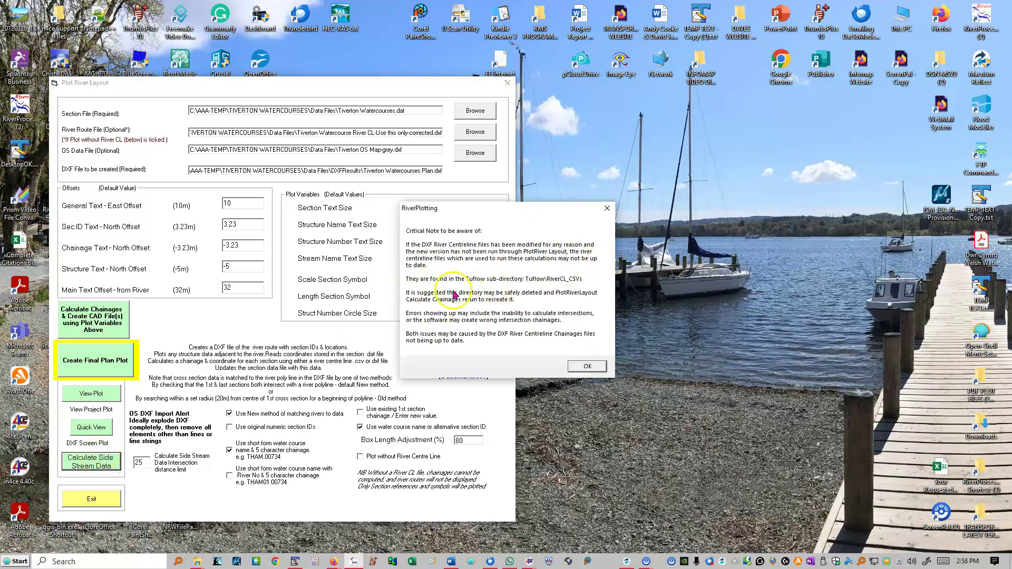
pyautogui.click(587, 367)
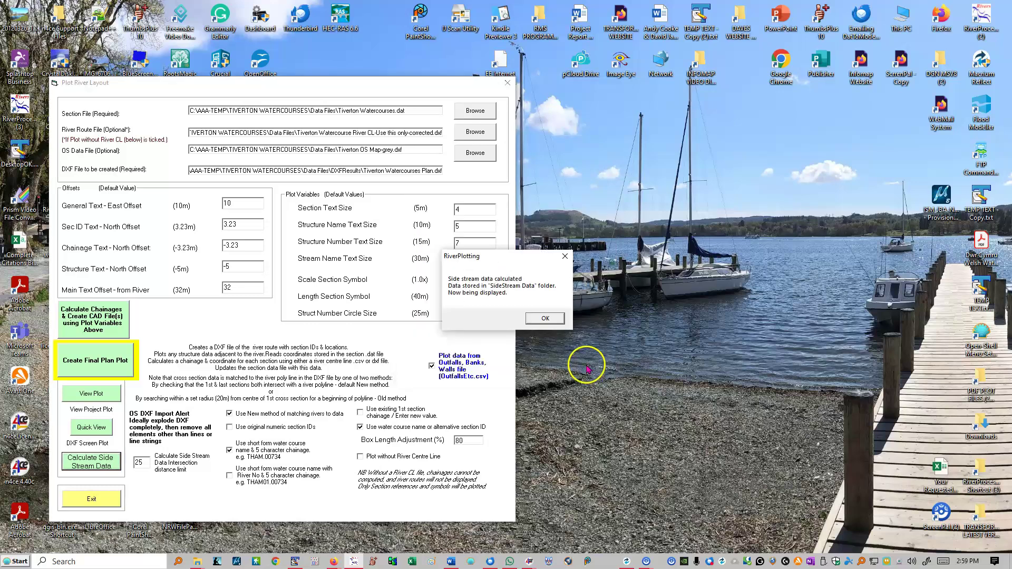
pyautogui.click(543, 318)
# Leave the river layout form, return to the main menu and look over the Data Processing options.
pyautogui.click(91, 498)
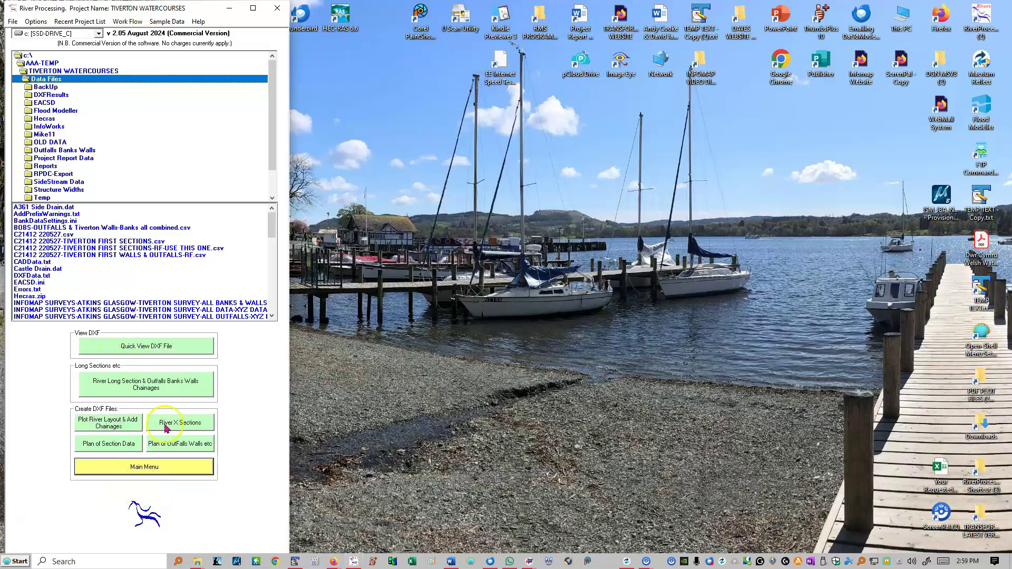
pyautogui.click(125, 467)
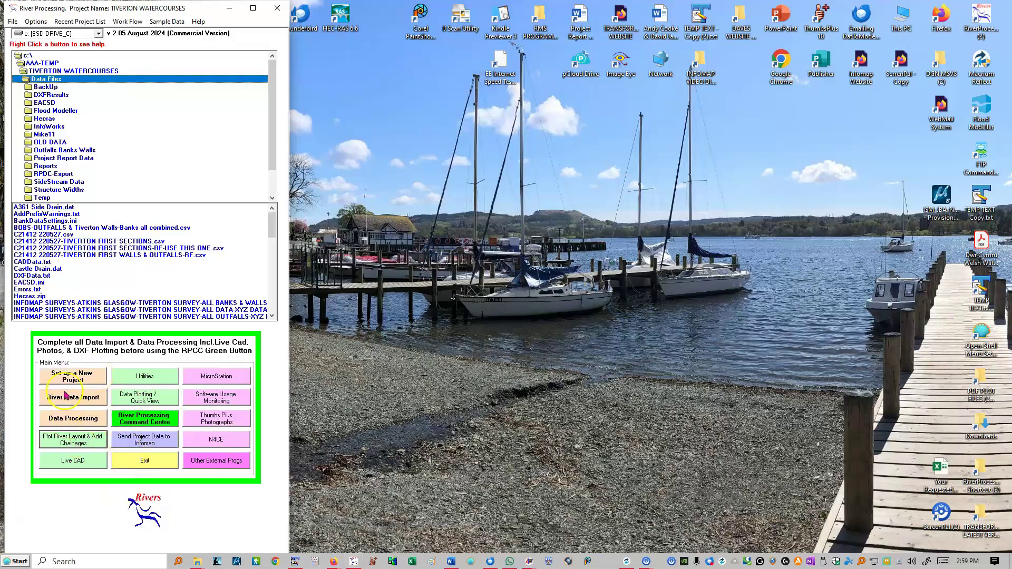
pyautogui.click(74, 419)
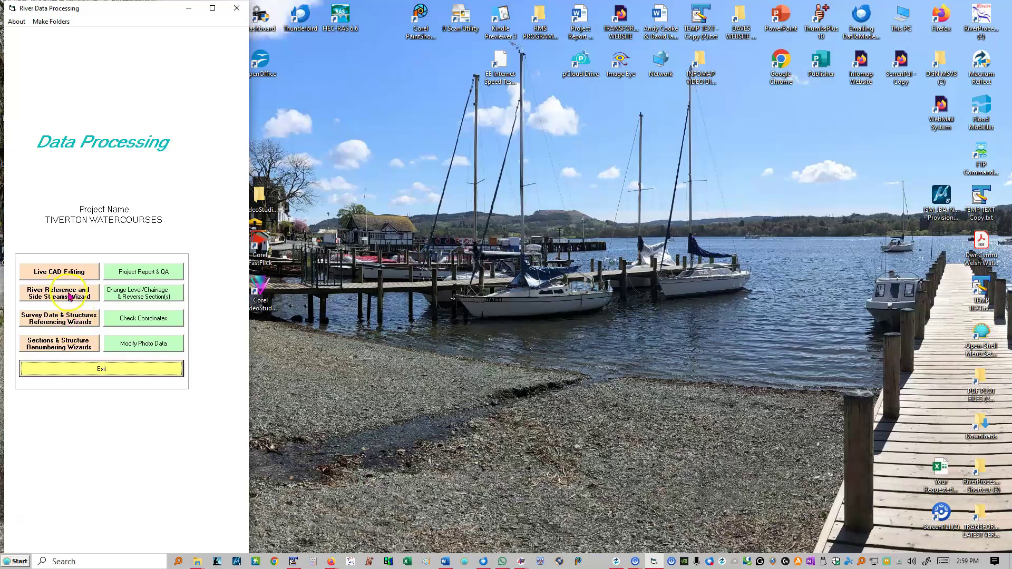
pyautogui.click(97, 369)
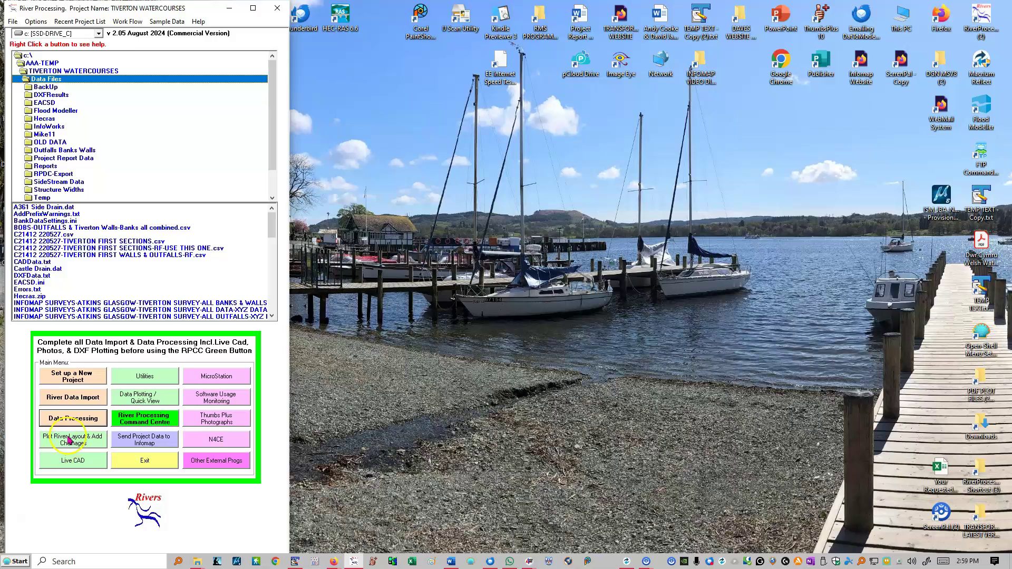
# Reopen Plot River Layout and Add Chainages and set the side stream data intersection distance limit to 50.
pyautogui.click(69, 440)
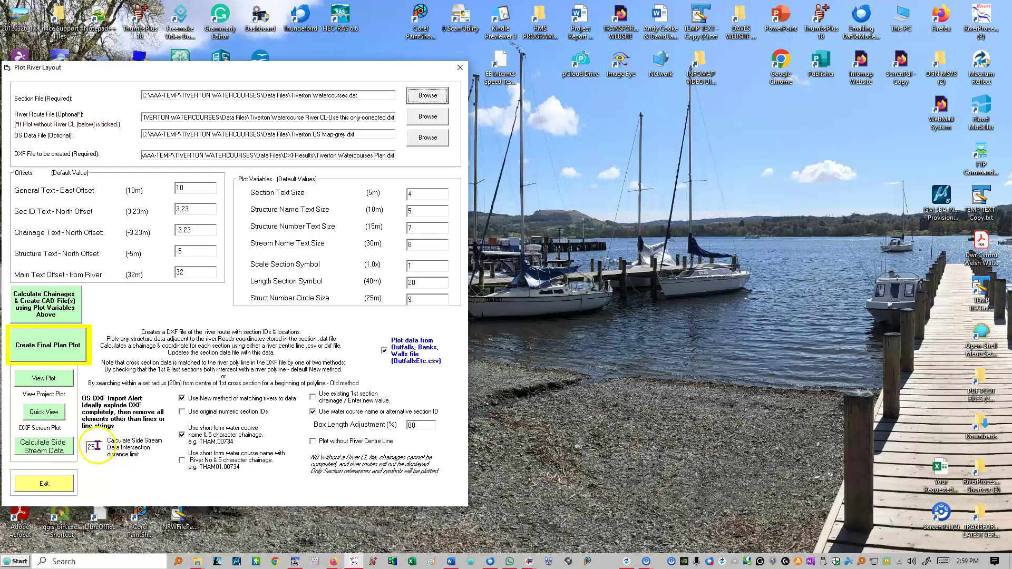
pyautogui.doubleClick(95, 446)
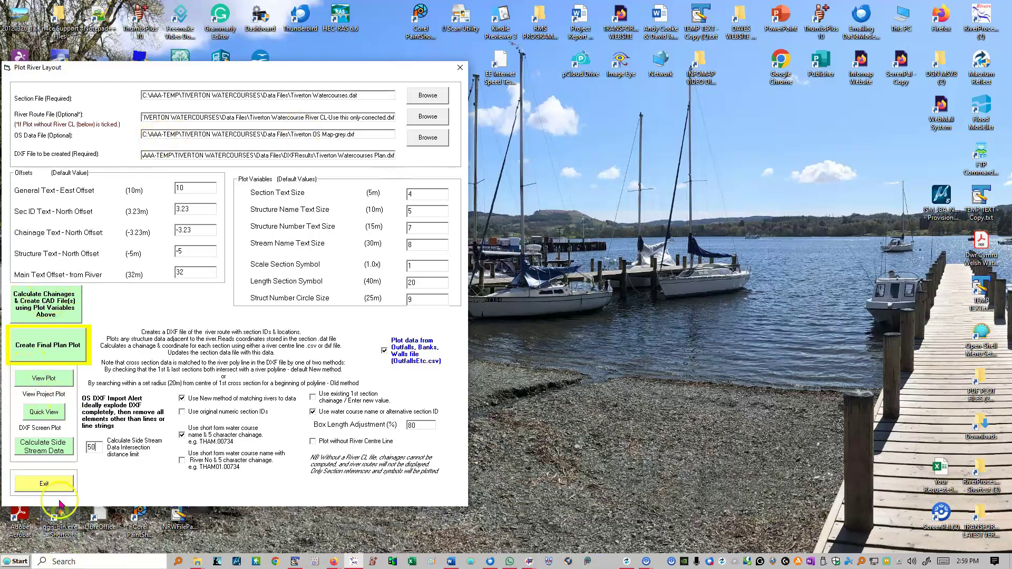
# View the project plot, inspect the sections and outfalls near the Bridge Street road bridge, and close the plan.
pyautogui.click(48, 378)
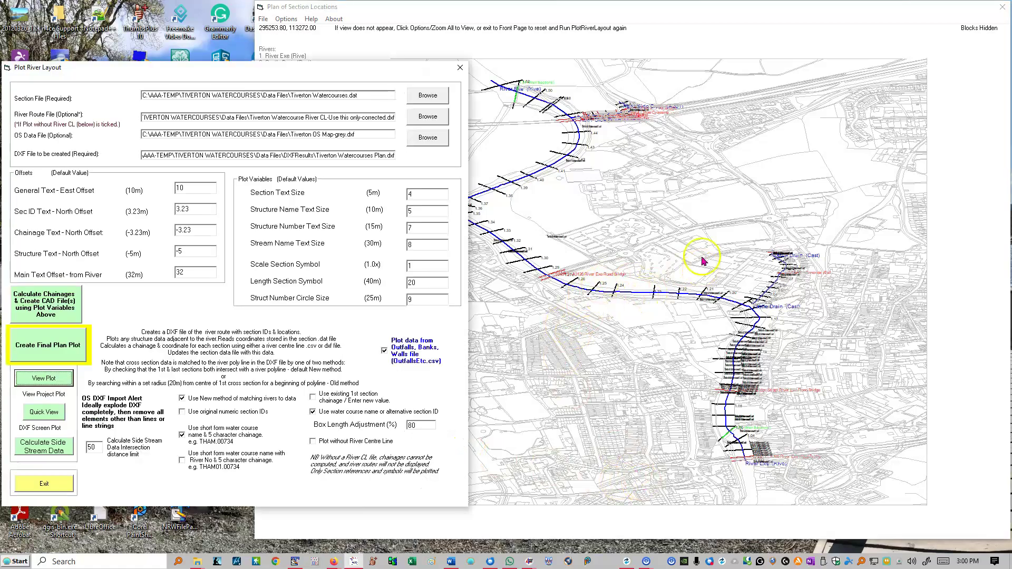
pyautogui.click(566, 35)
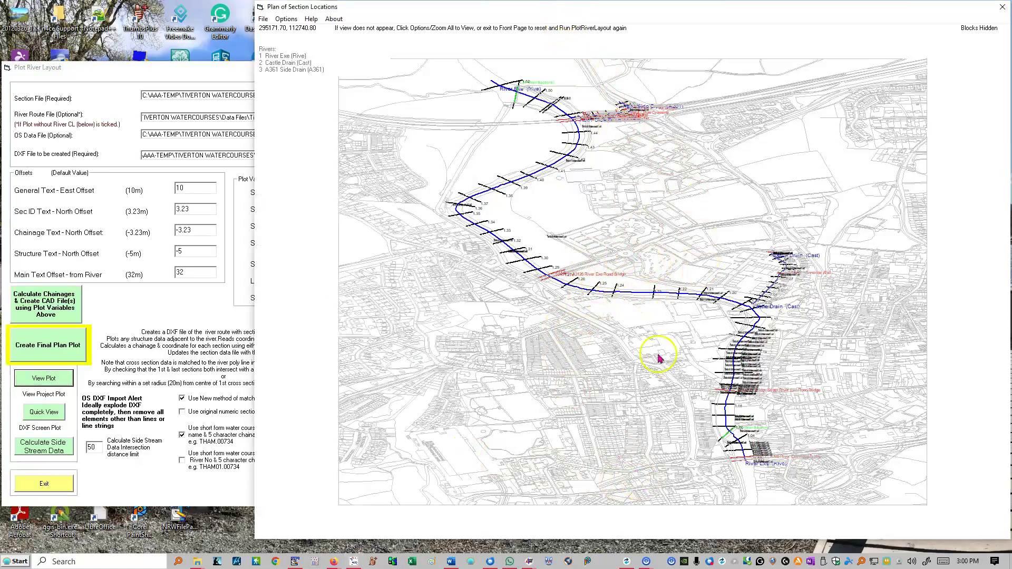
pyautogui.scroll(3, 778, 480)
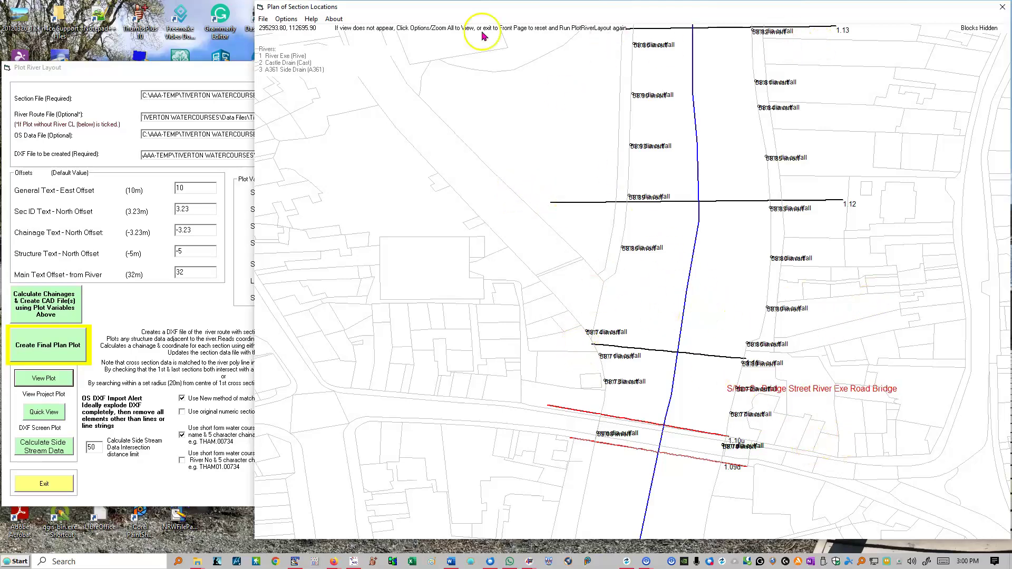
pyautogui.rightClick(520, 90)
pyautogui.click(540, 95)
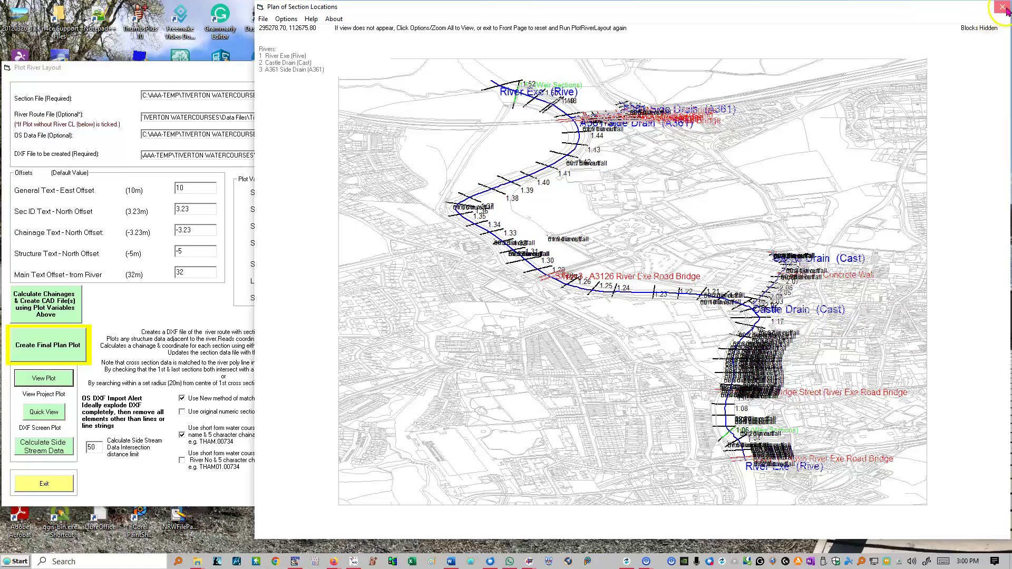
pyautogui.click(1000, 7)
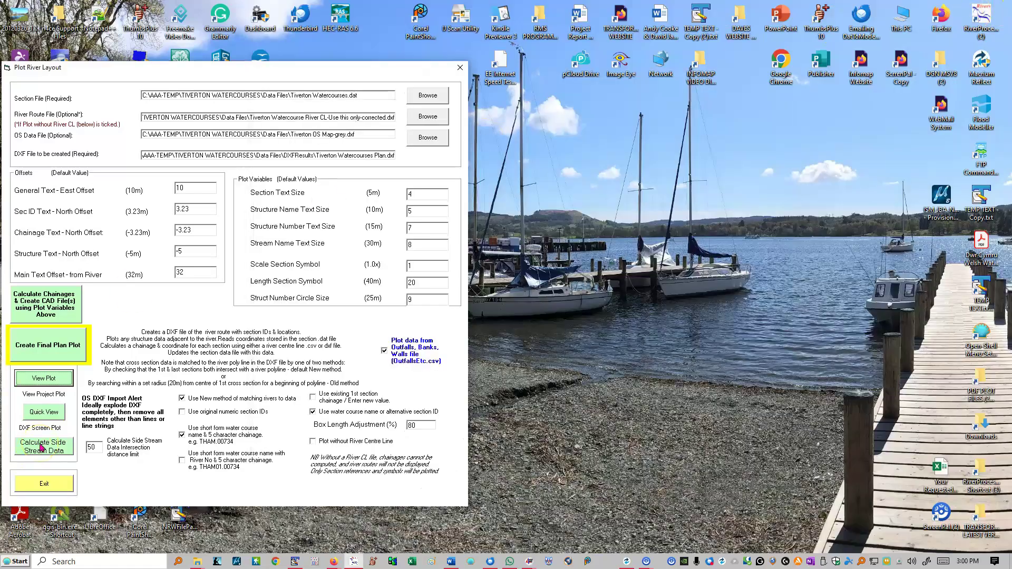
# Open the long sections DXF file in Quick View.
pyautogui.click(44, 411)
pyautogui.click(210, 147)
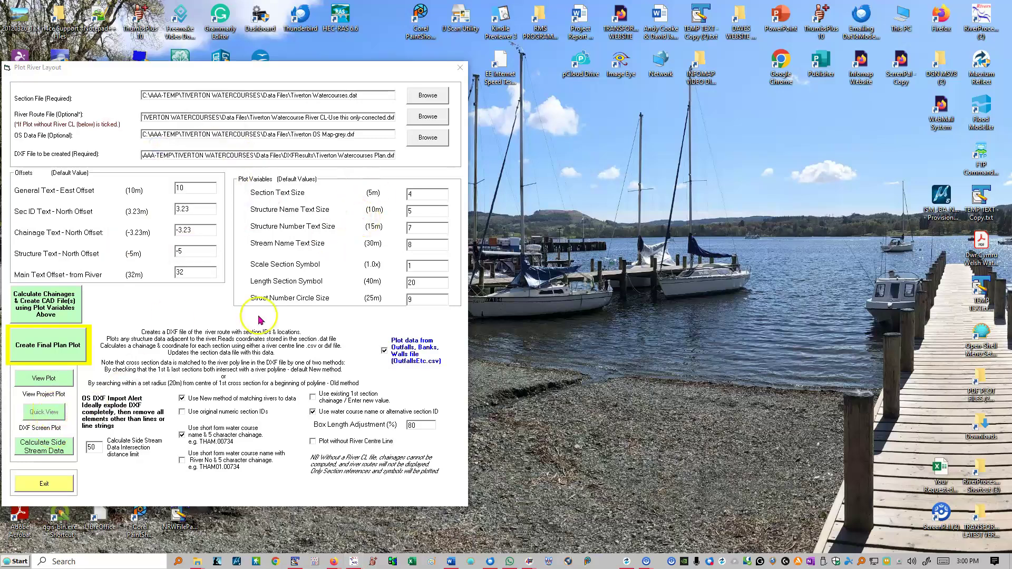
pyautogui.doubleClick(246, 288)
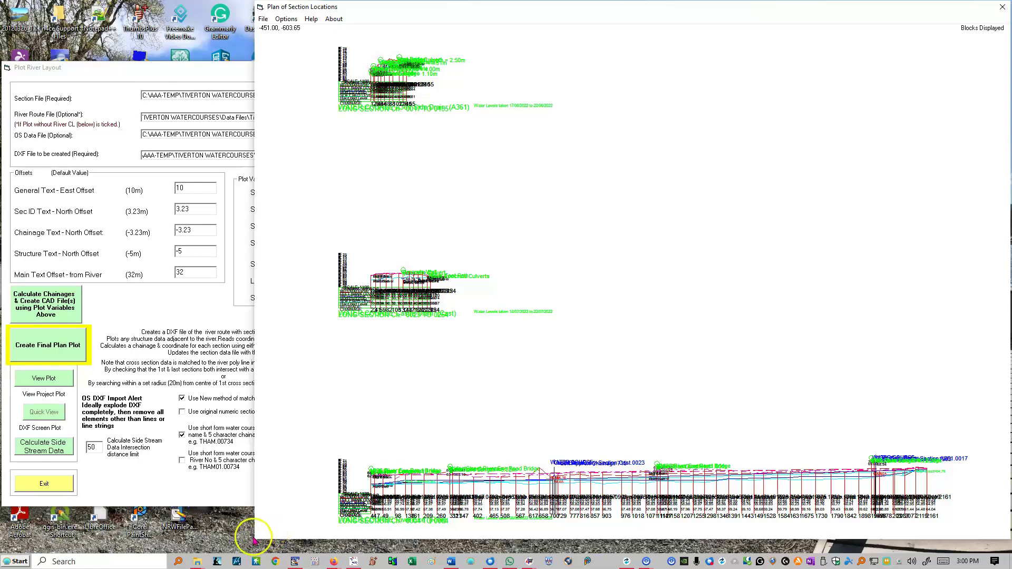
# Examine the Castle Drain long section from its profile down to the chainage rows, and close the view.
pyautogui.click(326, 234)
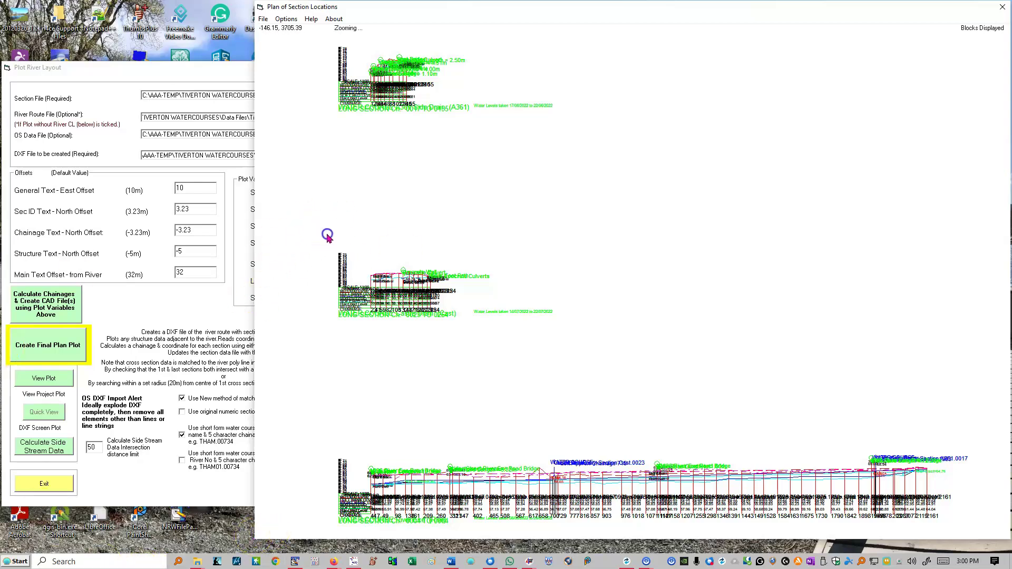
pyautogui.click(511, 335)
pyautogui.rightClick(634, 343)
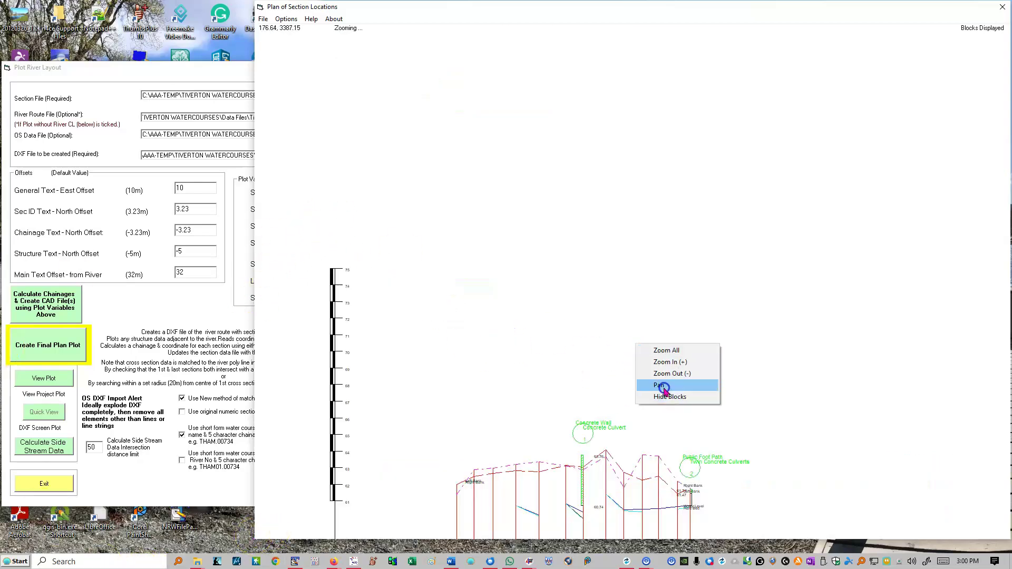
pyautogui.click(664, 384)
pyautogui.moveTo(646, 382); pyautogui.dragTo(614, 249)
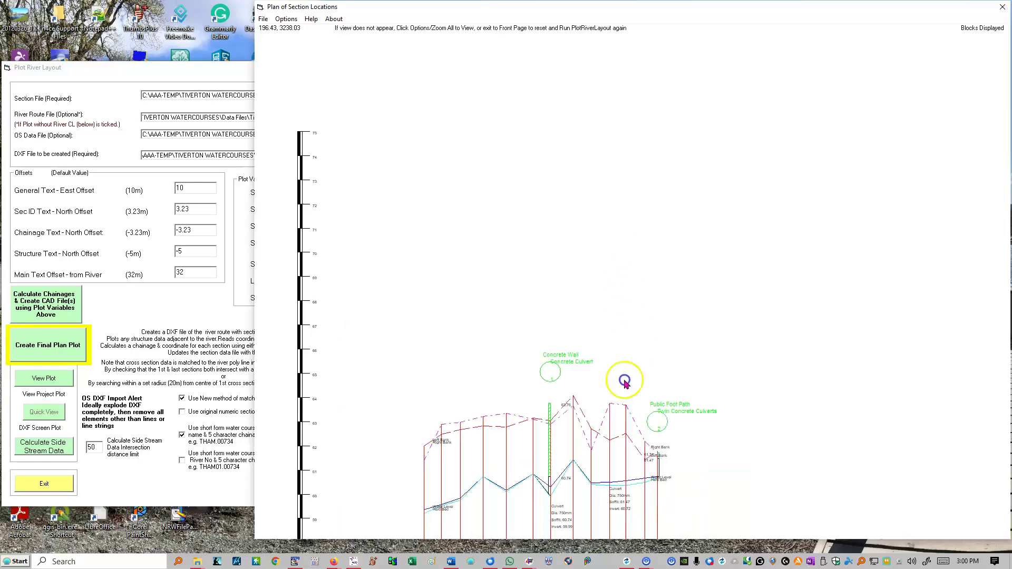
pyautogui.moveTo(614, 378); pyautogui.dragTo(663, 254)
pyautogui.moveTo(606, 413); pyautogui.dragTo(581, 260)
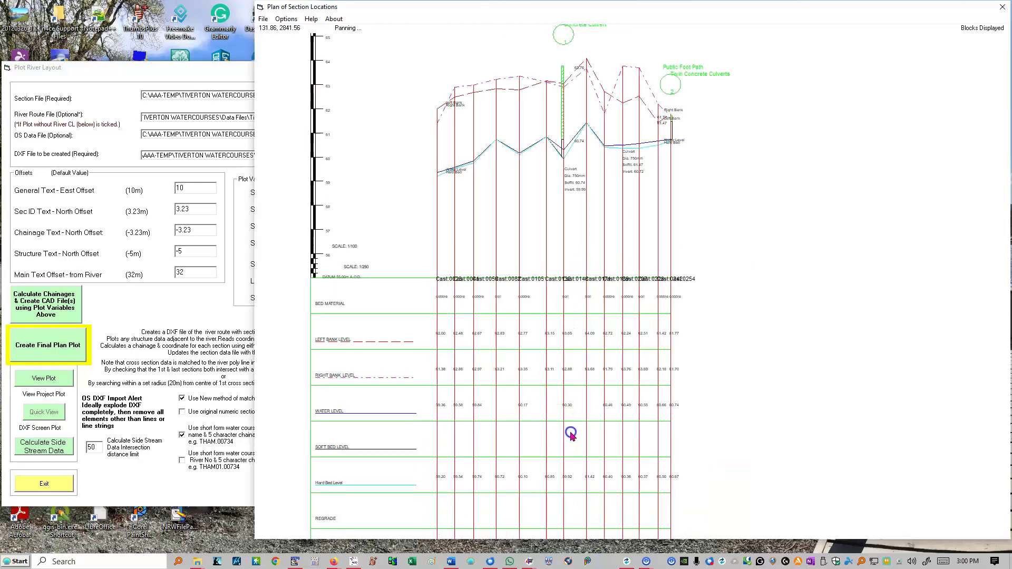
pyautogui.moveTo(506, 436); pyautogui.dragTo(511, 258)
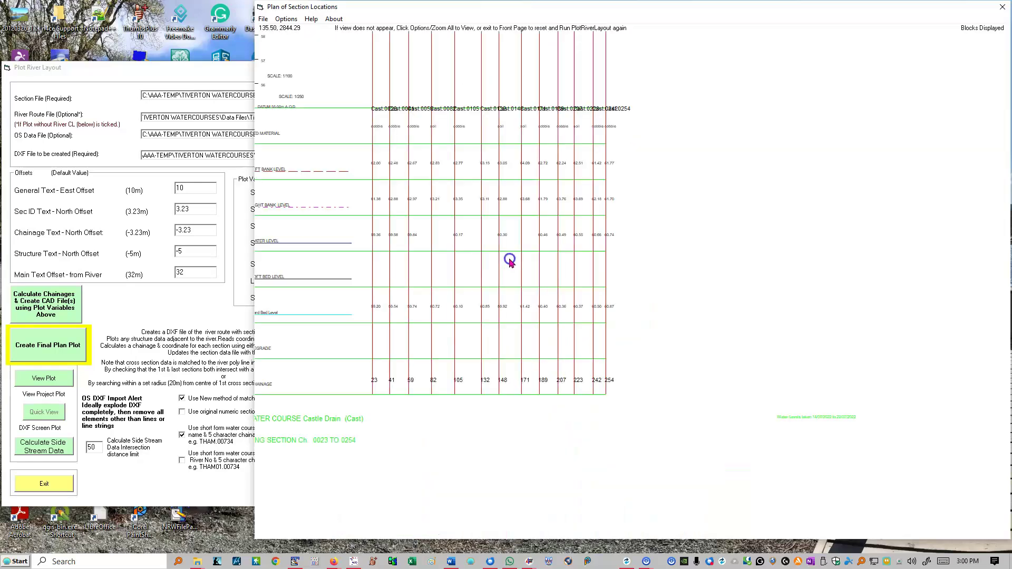
pyautogui.click(1002, 7)
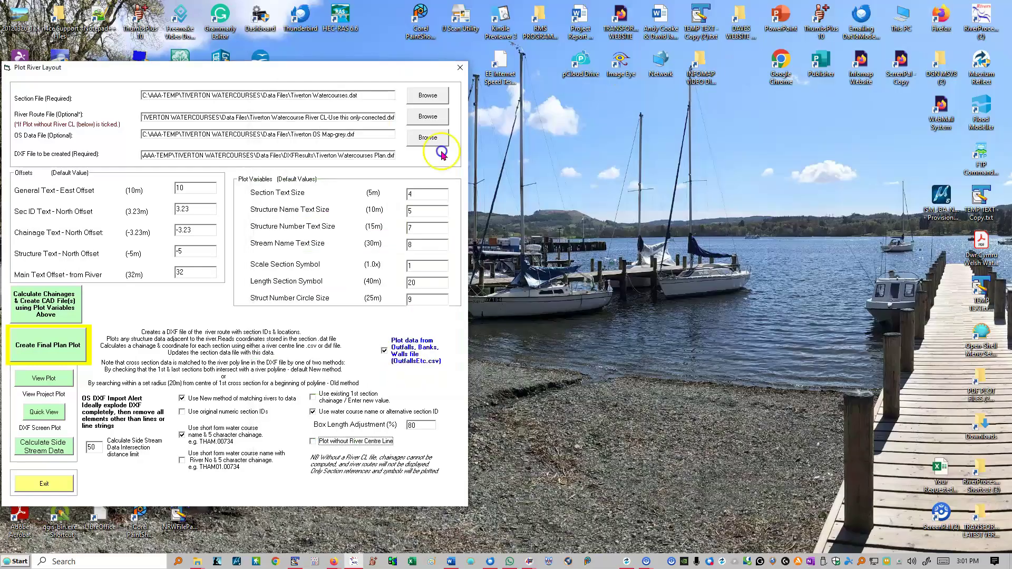
# Run the chainage calculation and CAD file creation, accepting layout variables with reduced overwriting of structure info and East-West river direction.
pyautogui.click(48, 301)
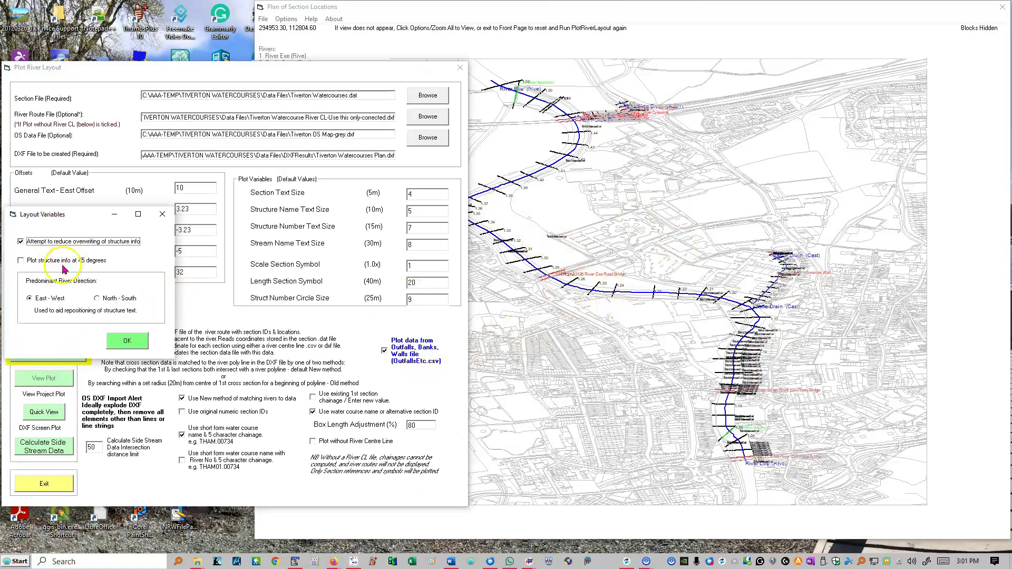
pyautogui.moveTo(67, 220); pyautogui.dragTo(569, 332)
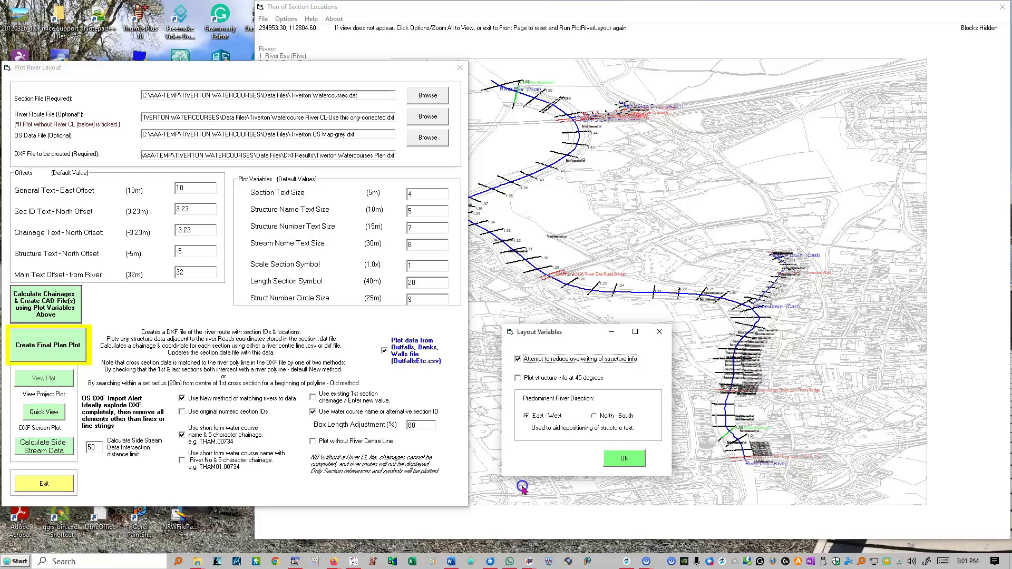
pyautogui.click(192, 188)
pyautogui.click(603, 343)
pyautogui.click(627, 461)
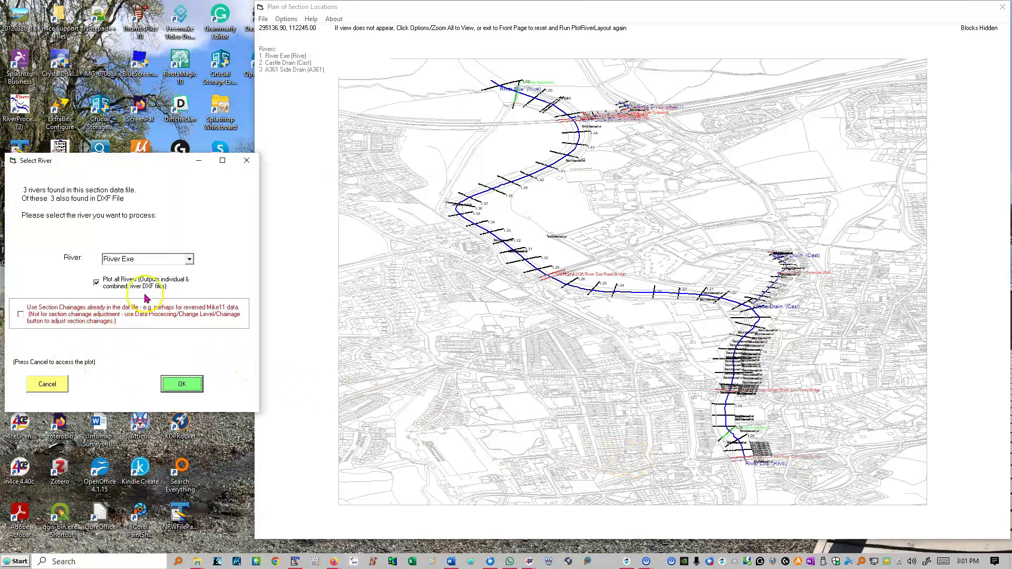
# Process River Exe with all rivers plotted as individual and combined DXF files, and decline opening the result in the CAD program.
pyautogui.click(189, 259)
pyautogui.click(191, 260)
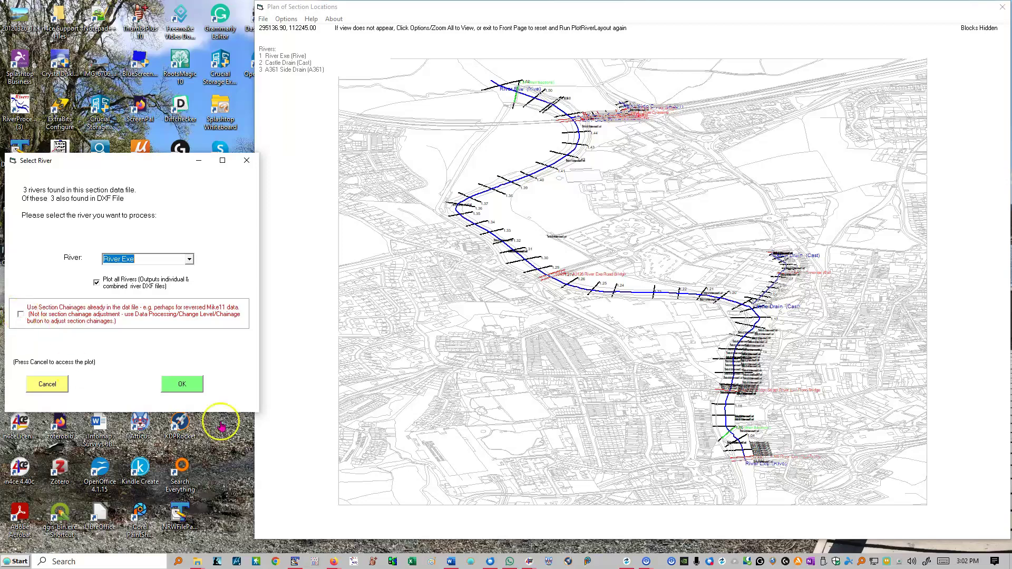
pyautogui.click(181, 384)
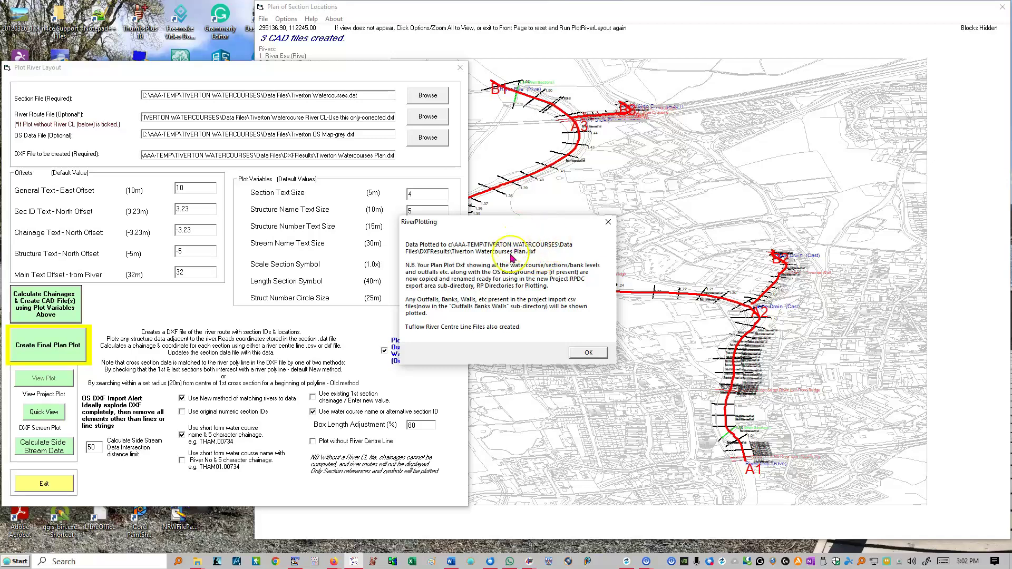
pyautogui.moveTo(545, 220); pyautogui.dragTo(393, 375)
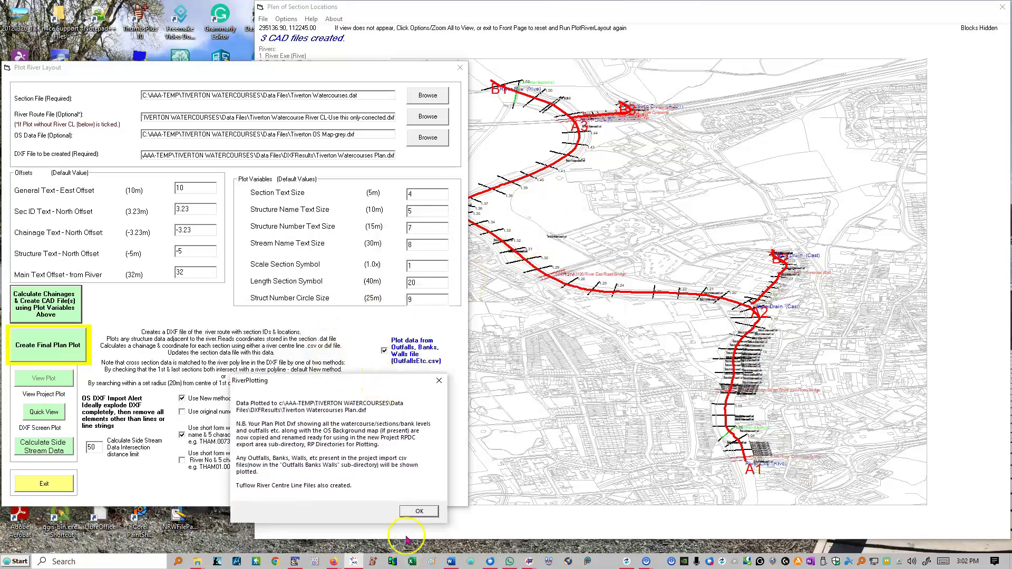
pyautogui.click(428, 507)
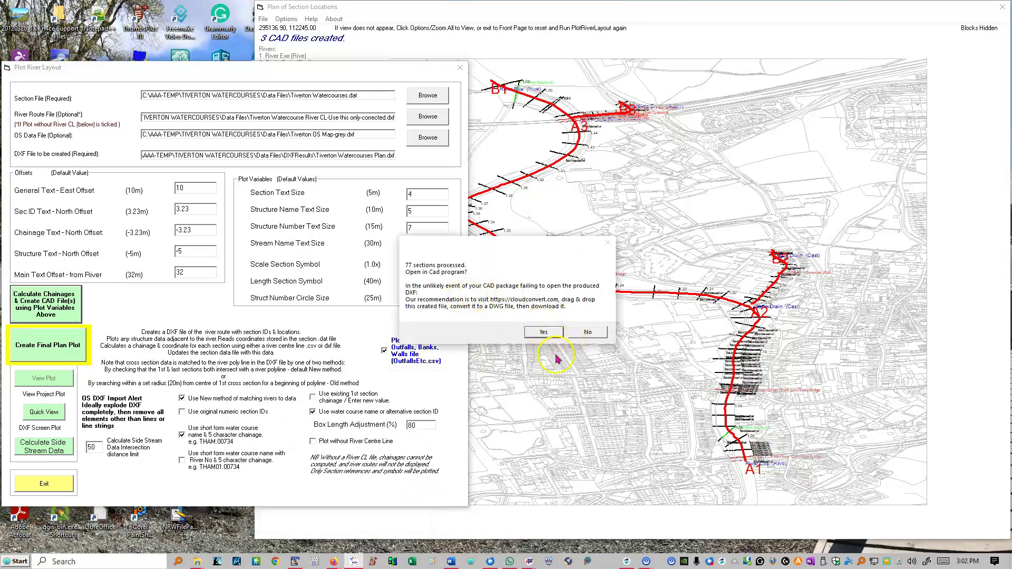
pyautogui.click(589, 332)
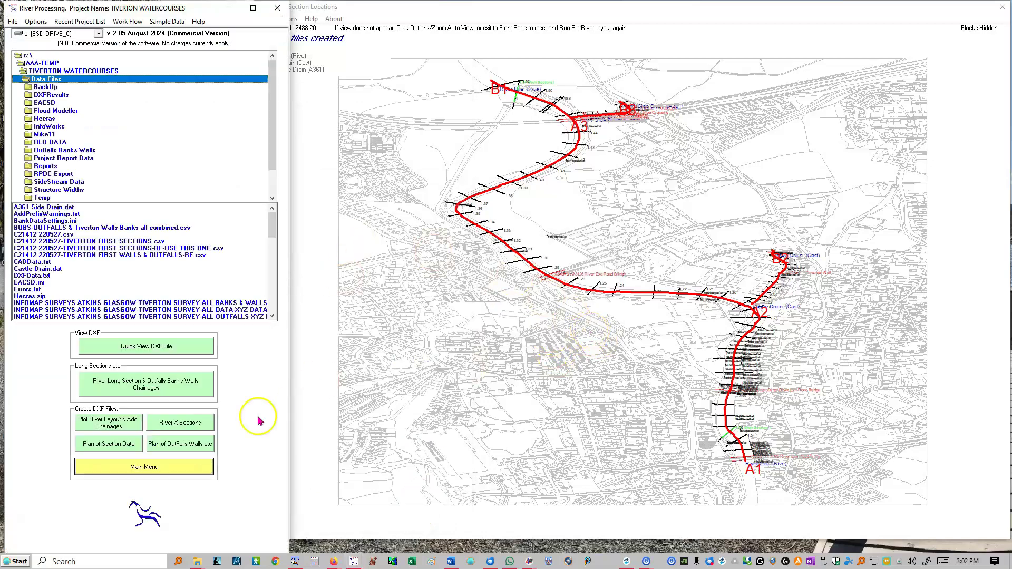
# Reopen Plot River Layout and Add Chainages and rerun the chainage calculation, leaving structure info at 45 degrees off in the layout variables.
pyautogui.click(109, 422)
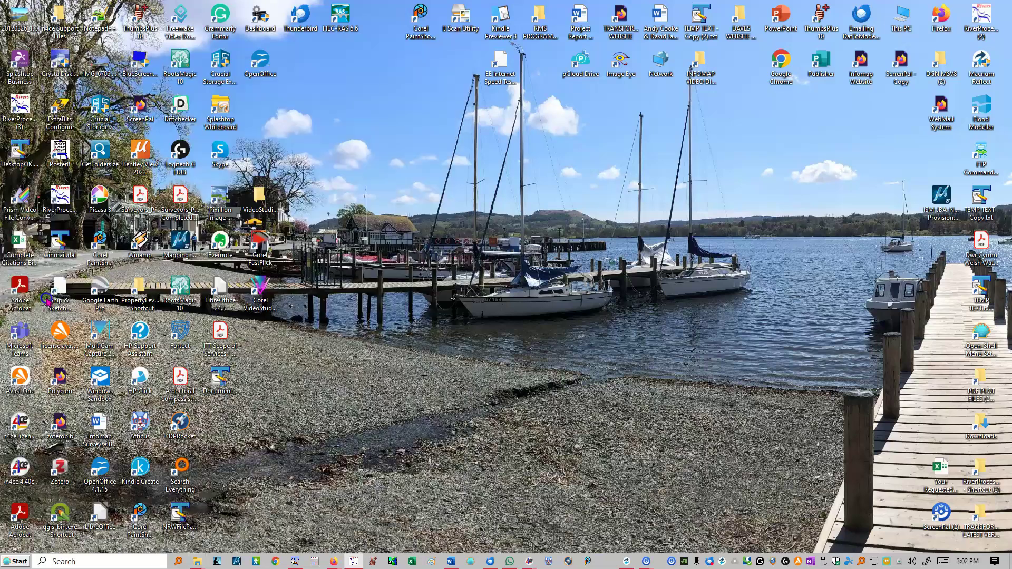
pyautogui.click(46, 304)
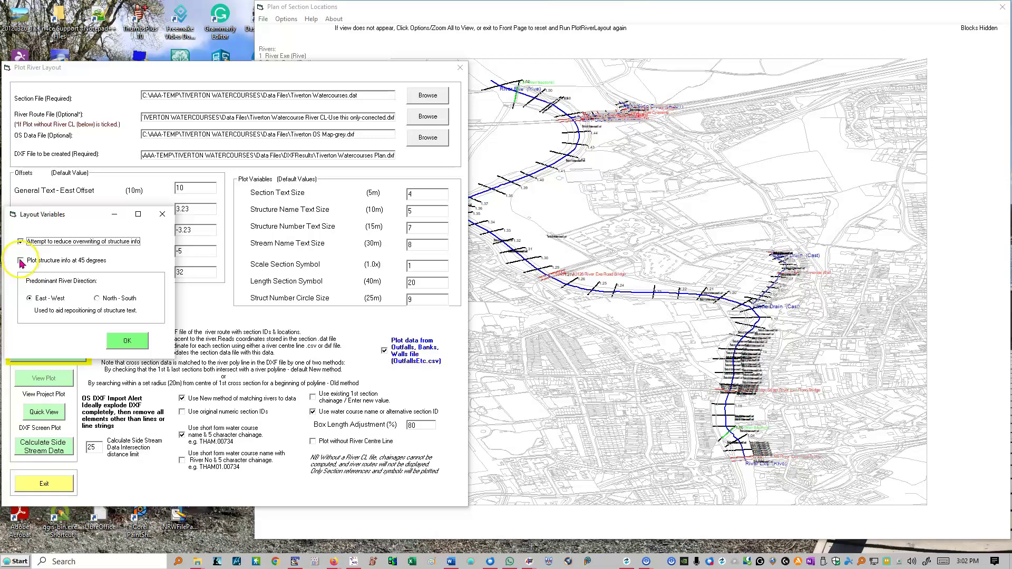
pyautogui.click(21, 261)
pyautogui.click(21, 260)
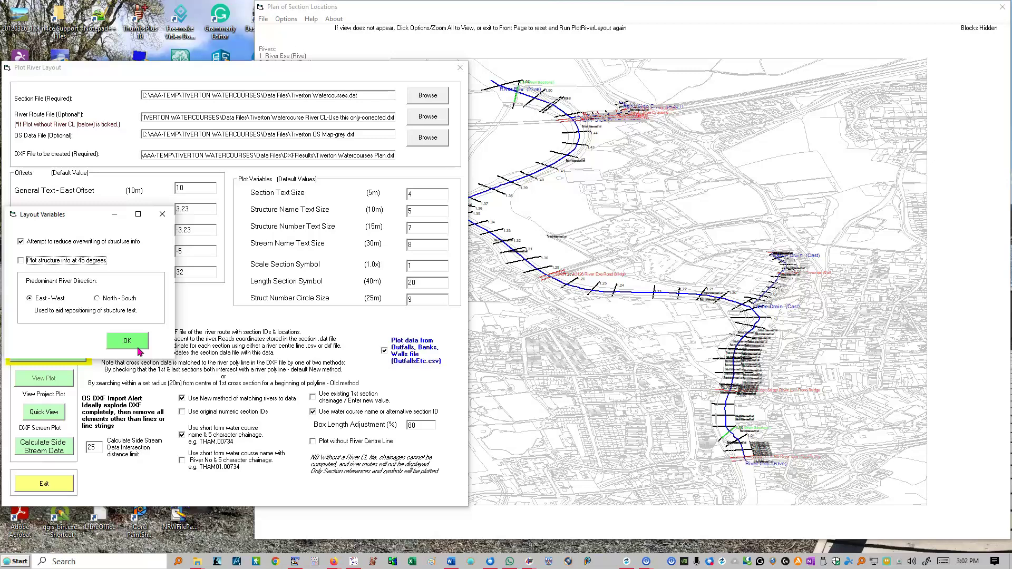
pyautogui.click(127, 341)
pyautogui.click(133, 346)
# Plot all rivers to Tiverton Watercourses Plan.dxf with River Exe selected, and acknowledge the plotting summary.
pyautogui.click(184, 386)
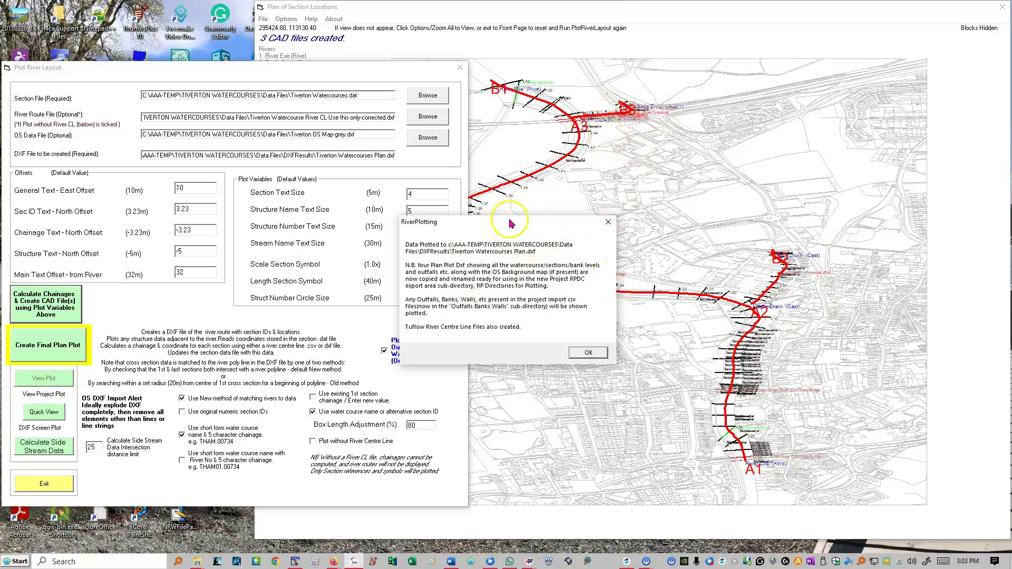
pyautogui.moveTo(503, 230); pyautogui.dragTo(642, 291)
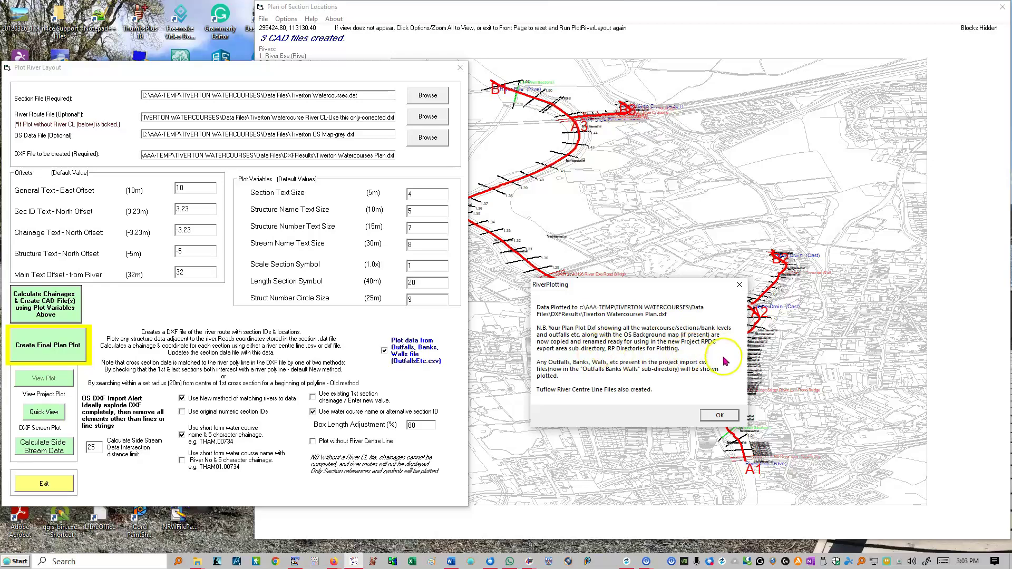
pyautogui.moveTo(617, 285); pyautogui.dragTo(590, 302)
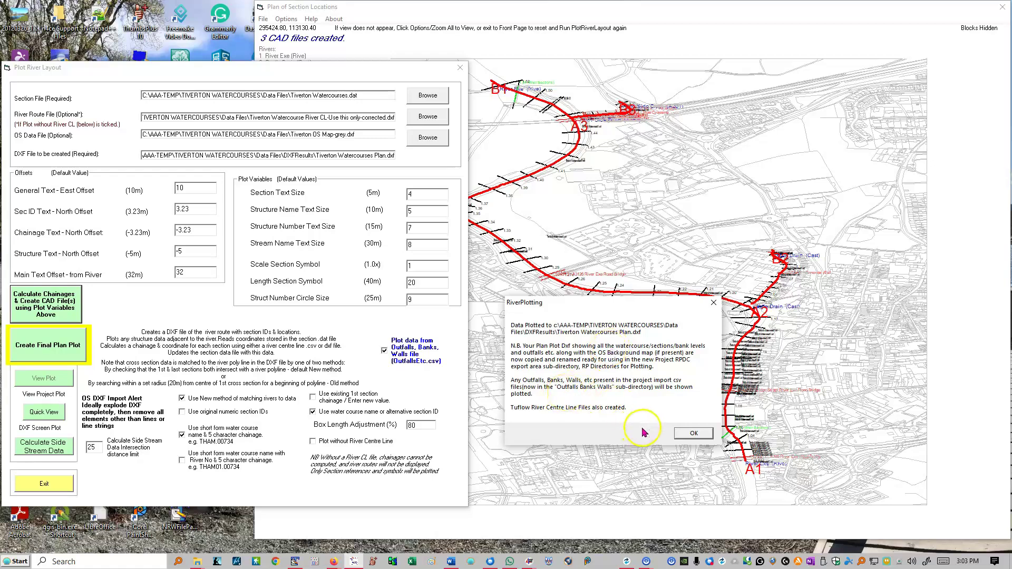
pyautogui.moveTo(633, 309); pyautogui.dragTo(449, 310)
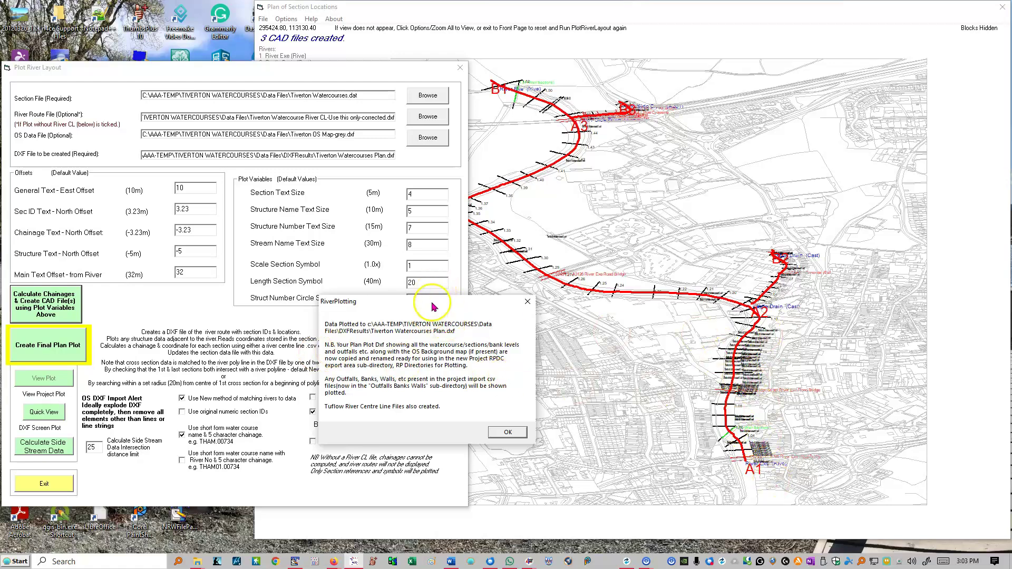
pyautogui.moveTo(431, 310); pyautogui.dragTo(597, 325)
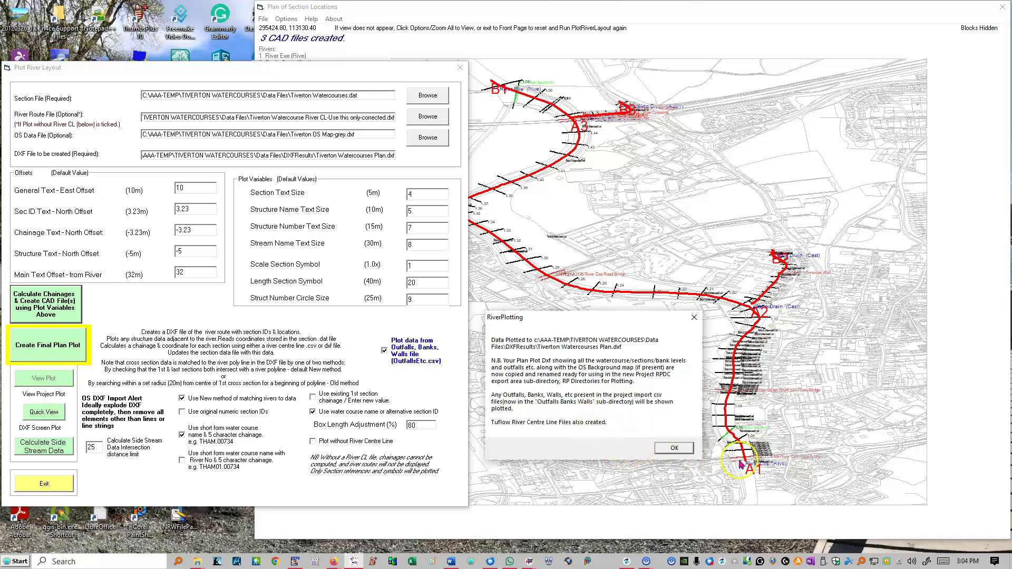
pyautogui.click(665, 447)
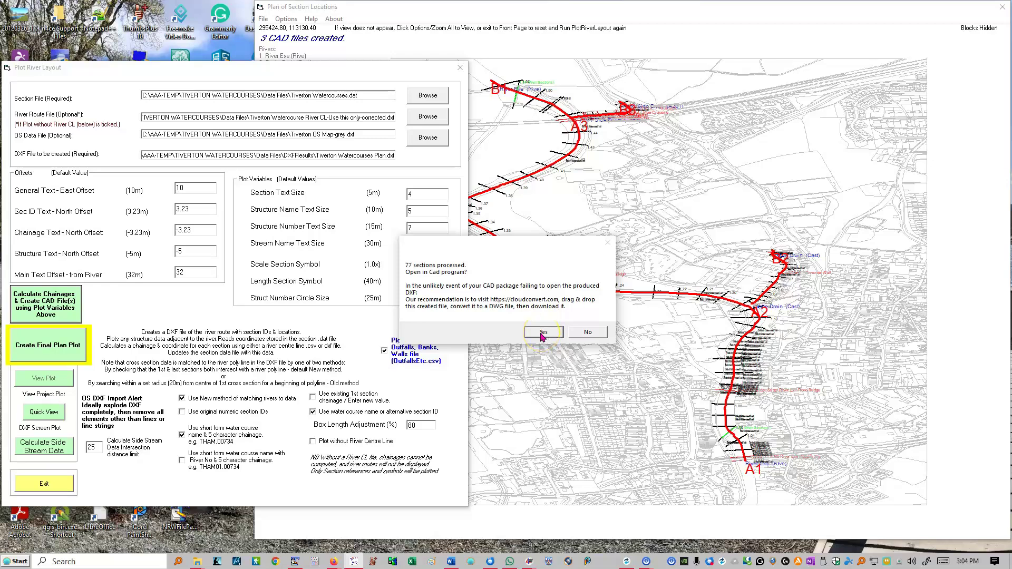
# Open the combined plan DXF in Bentley View, close the section locations plan, and fit the whole drawing in view.
pyautogui.click(542, 333)
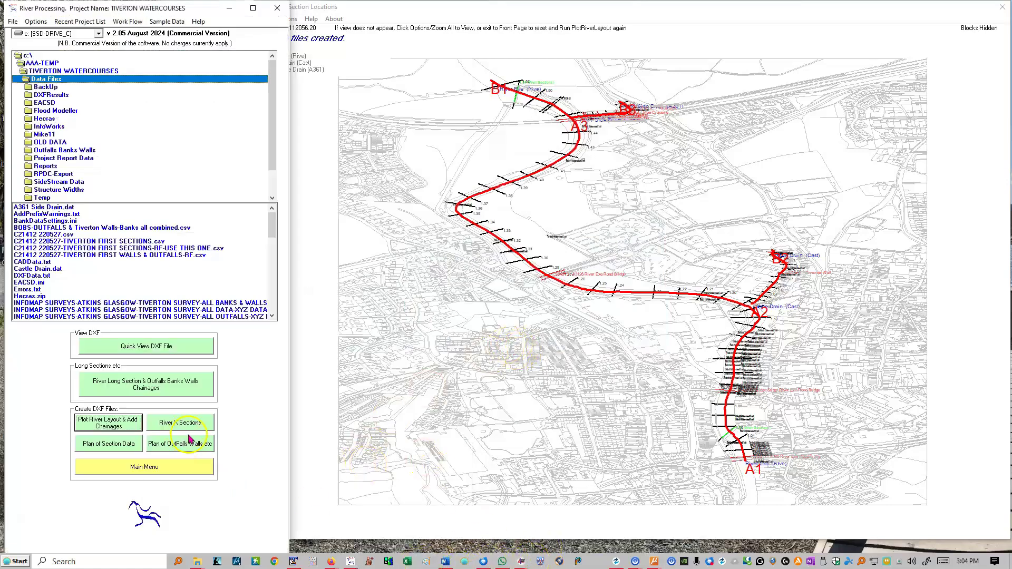
pyautogui.click(1001, 7)
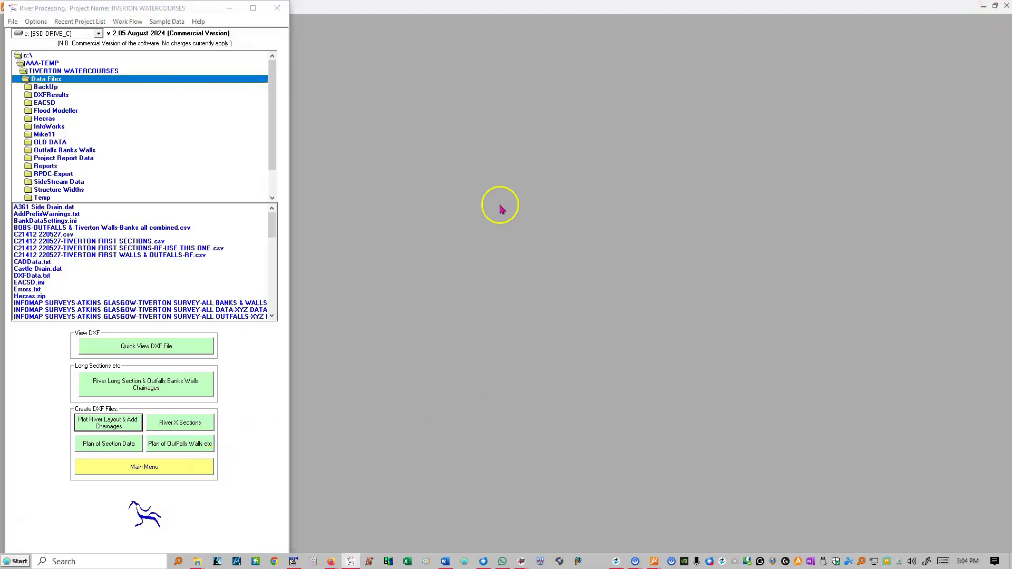
pyautogui.click(500, 209)
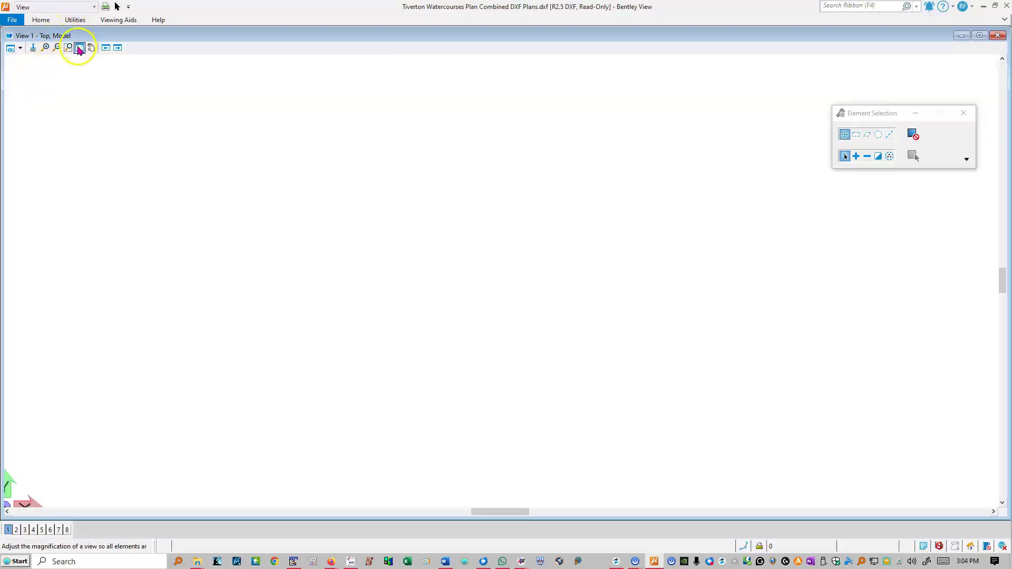
pyautogui.click(79, 48)
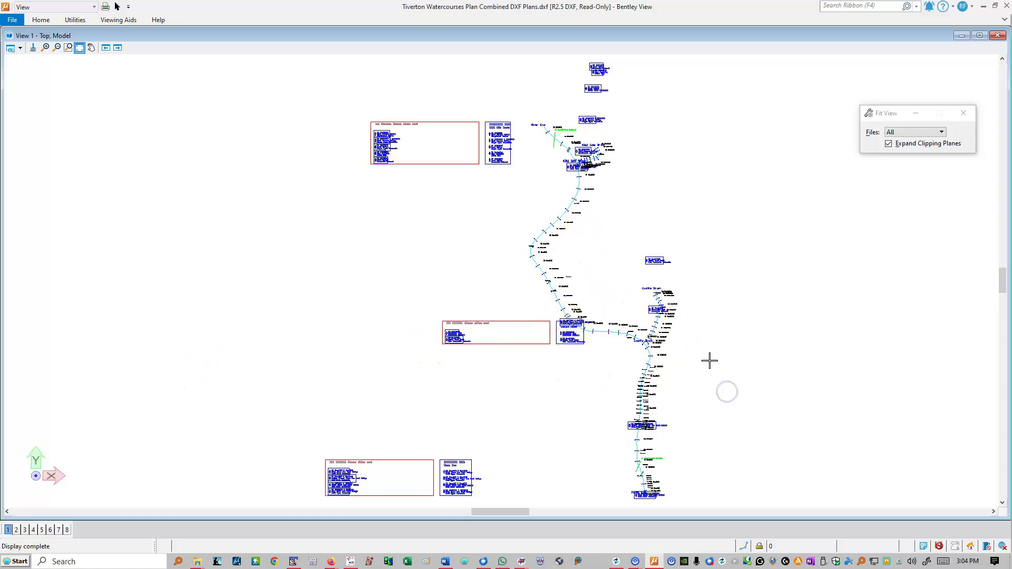
# Examine the section chainage labels and structure boxes along Castle Drain, River Exe and A361 Side Drain, and close the viewer.
pyautogui.scroll(5, 665, 315)
pyautogui.scroll(2, 611, 348)
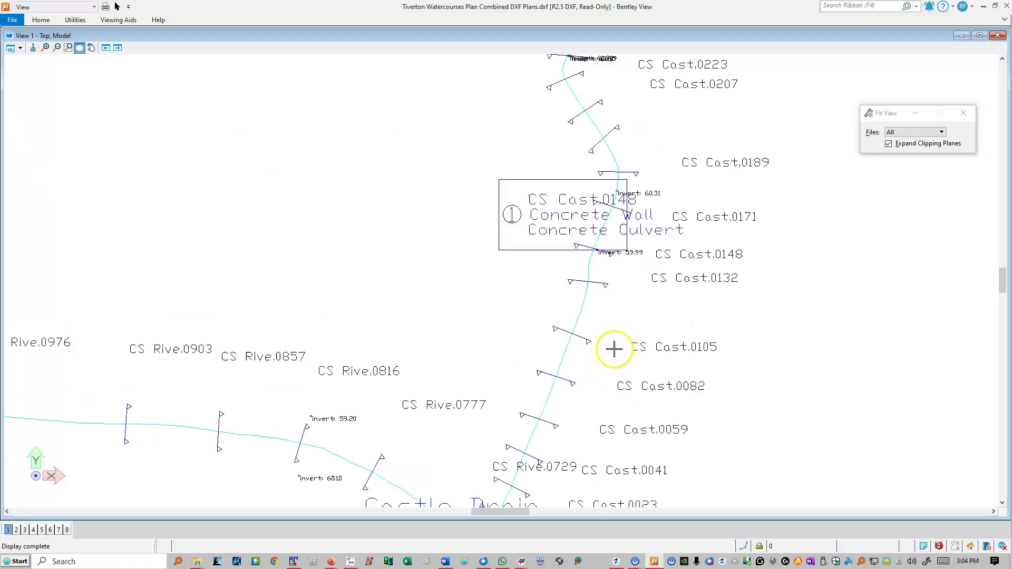
pyautogui.scroll(2, 548, 333)
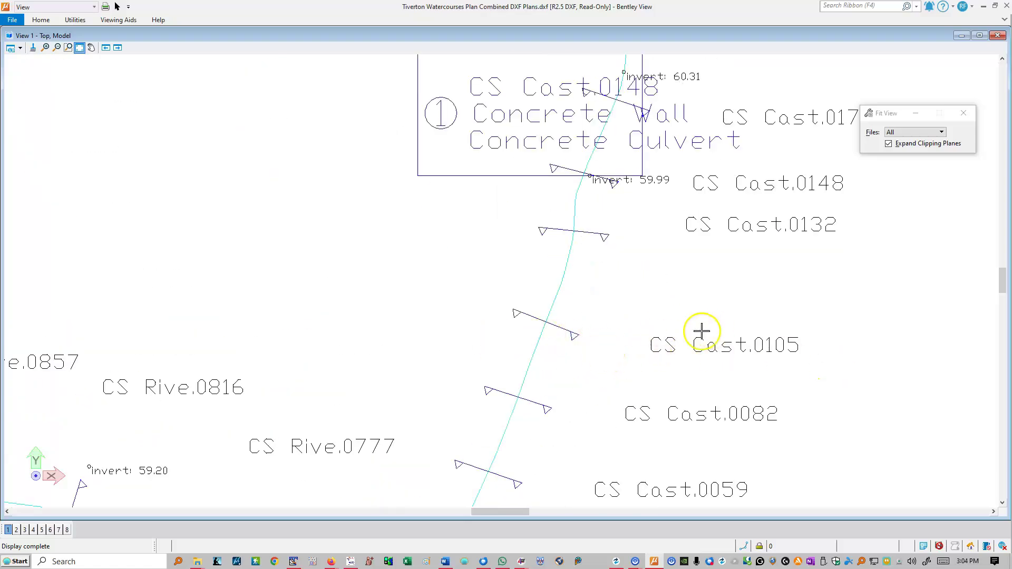
pyautogui.scroll(-4, 566, 369)
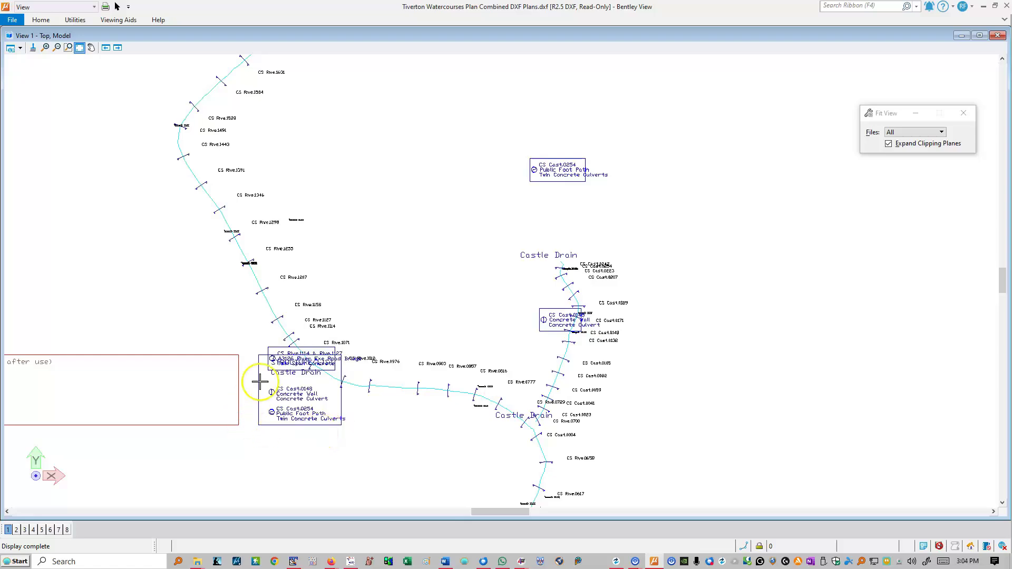
pyautogui.scroll(2, 369, 383)
pyautogui.scroll(-4, 556, 401)
pyautogui.scroll(4, 519, 365)
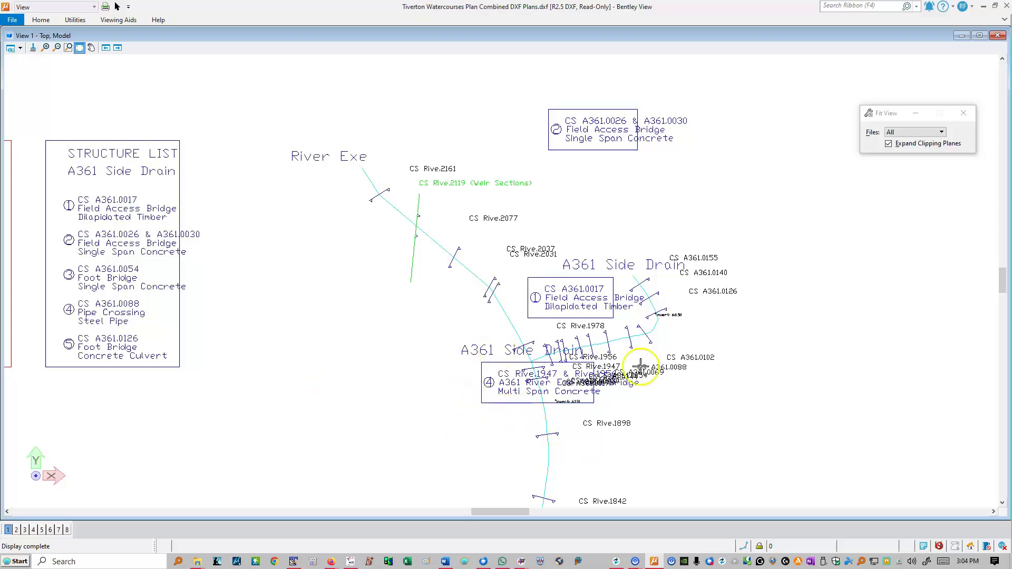
pyautogui.scroll(-4, 571, 262)
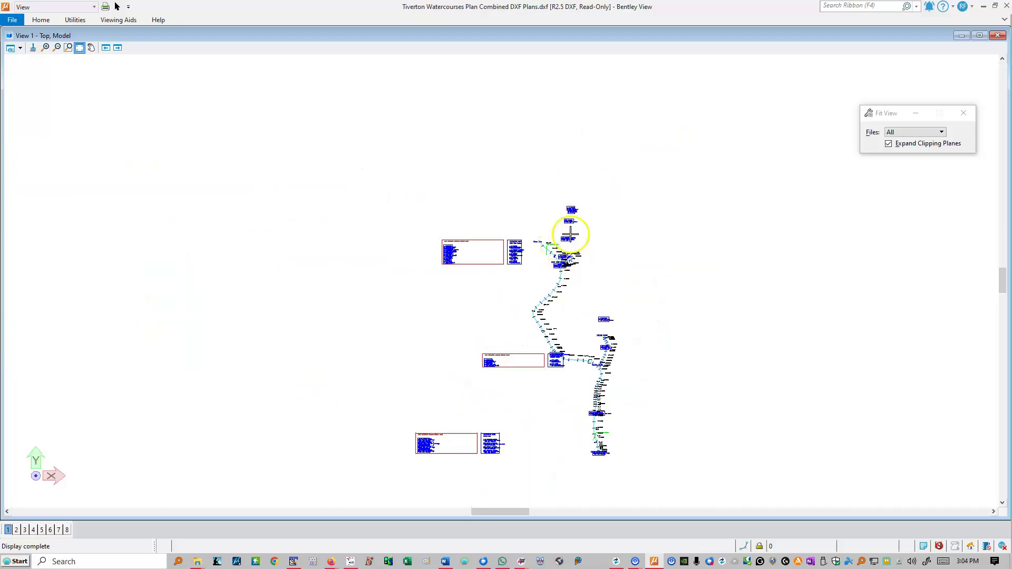
pyautogui.click(1006, 6)
# Reopen Plot River Layout and Add Chainages and set the final plan plot's specific scale to 1:1000.
pyautogui.click(105, 424)
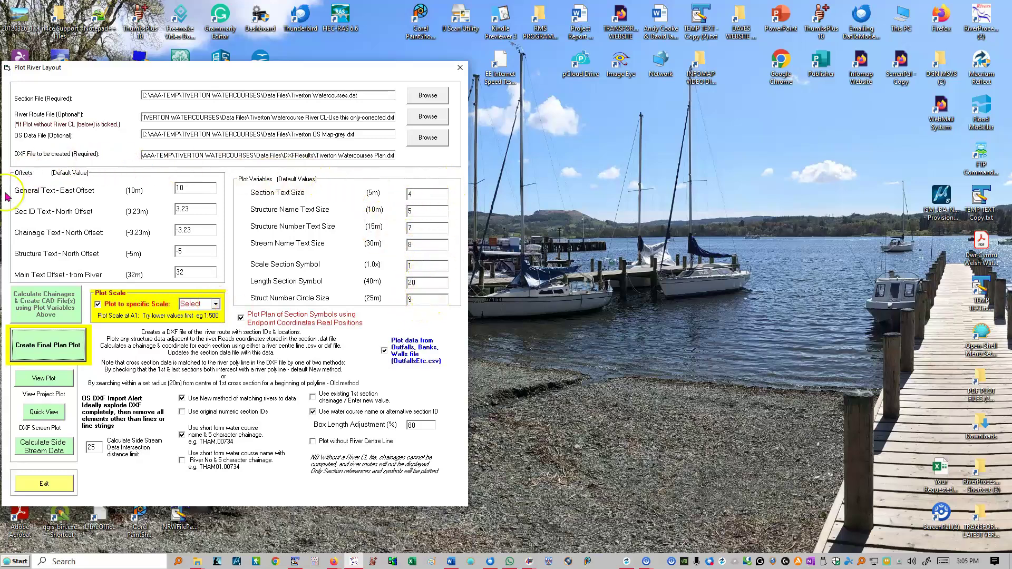
pyautogui.click(214, 305)
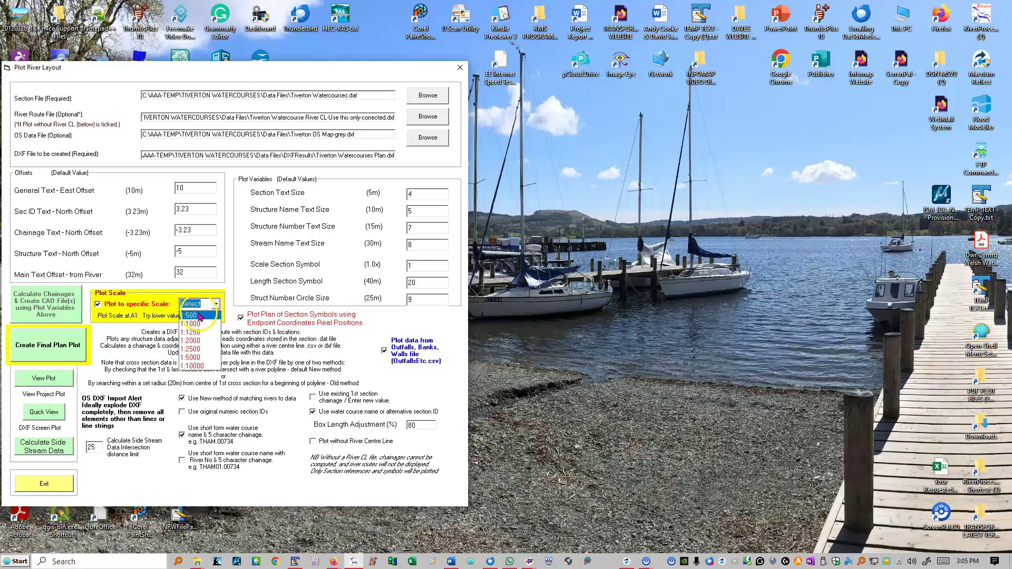
pyautogui.click(203, 325)
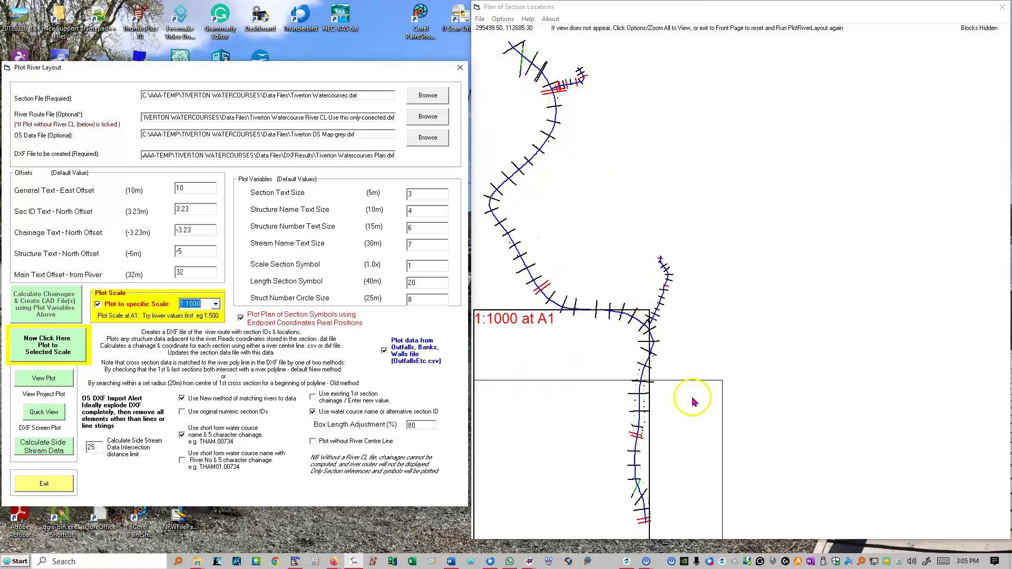
# Plot the final plan of all rivers at the selected scale with East-West layout variables, and decline opening it in the CAD program.
pyautogui.click(48, 348)
pyautogui.click(132, 337)
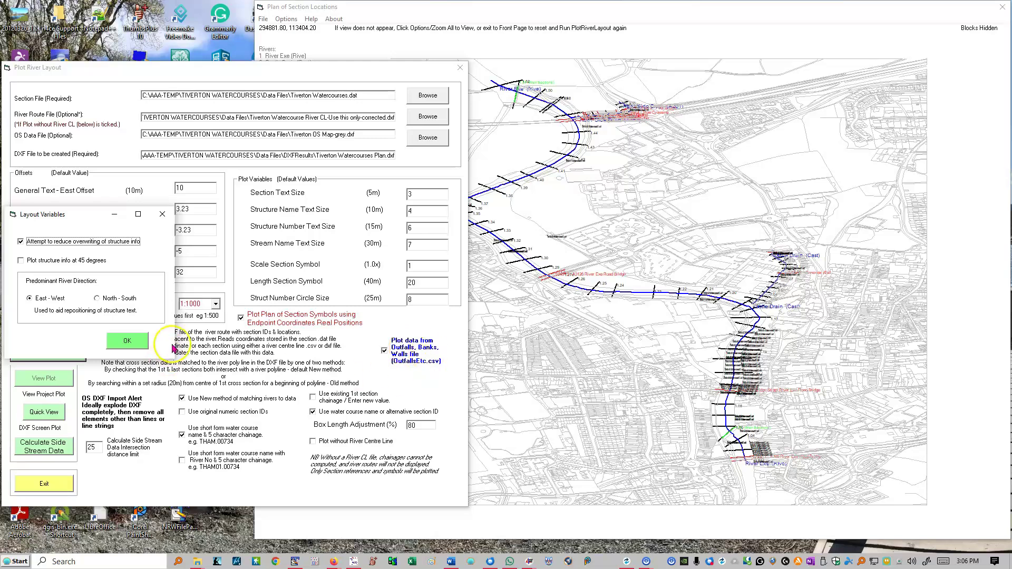
pyautogui.click(128, 343)
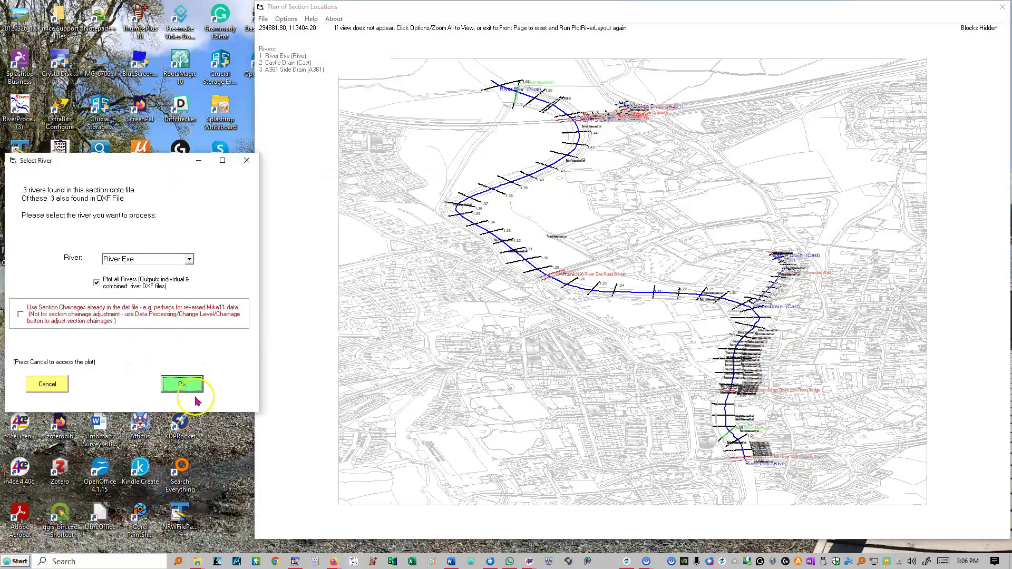
pyautogui.click(182, 383)
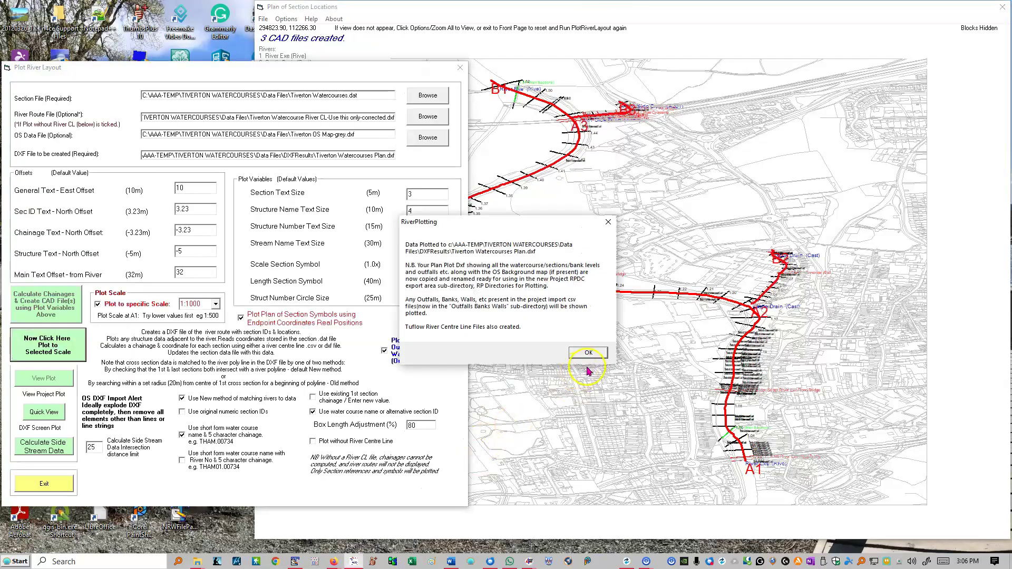
pyautogui.click(587, 353)
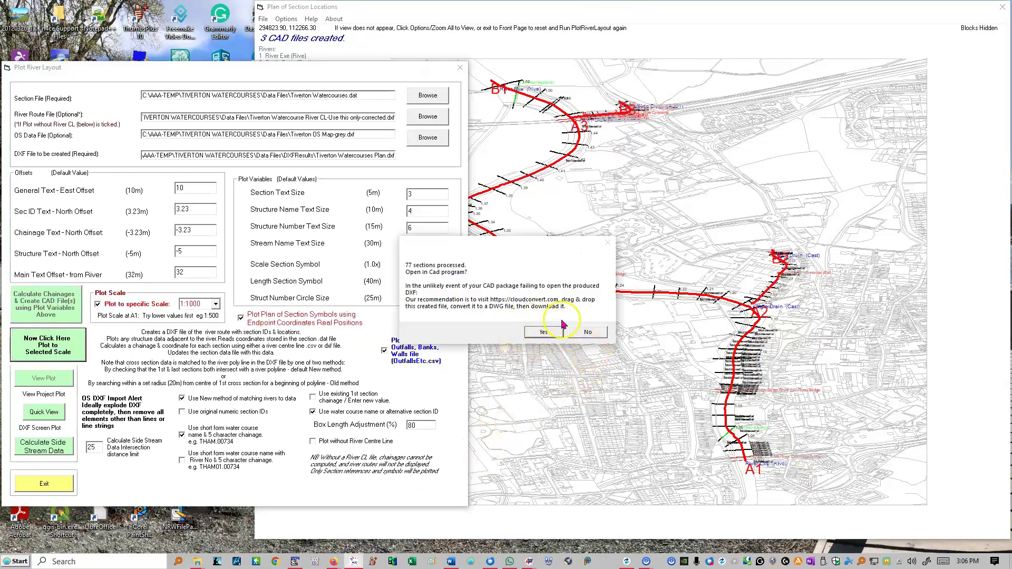
pyautogui.click(586, 333)
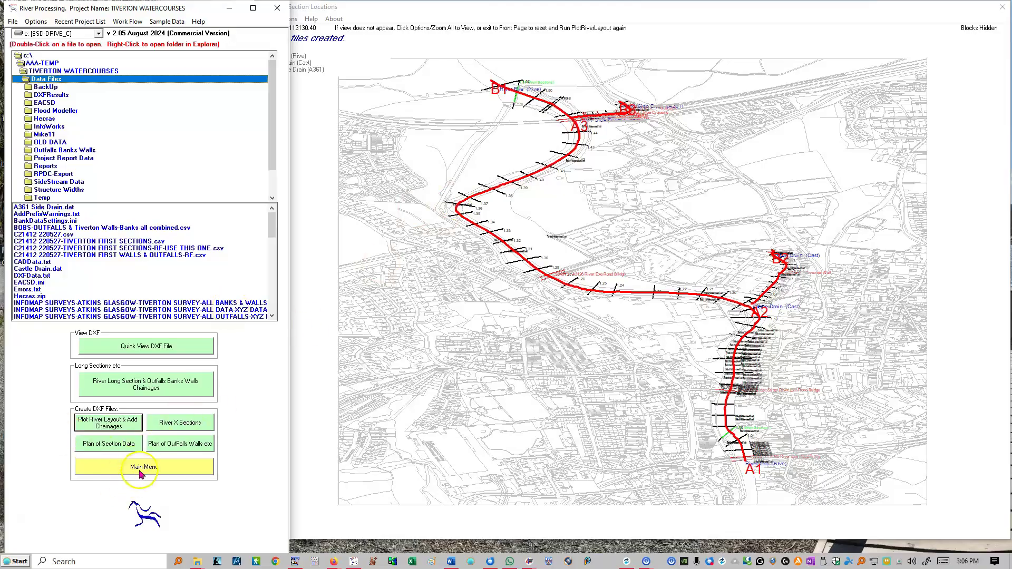
# Reopen Plot River Layout and Add Chainages to view its settings, and exit back to the DXF creation options.
pyautogui.click(99, 421)
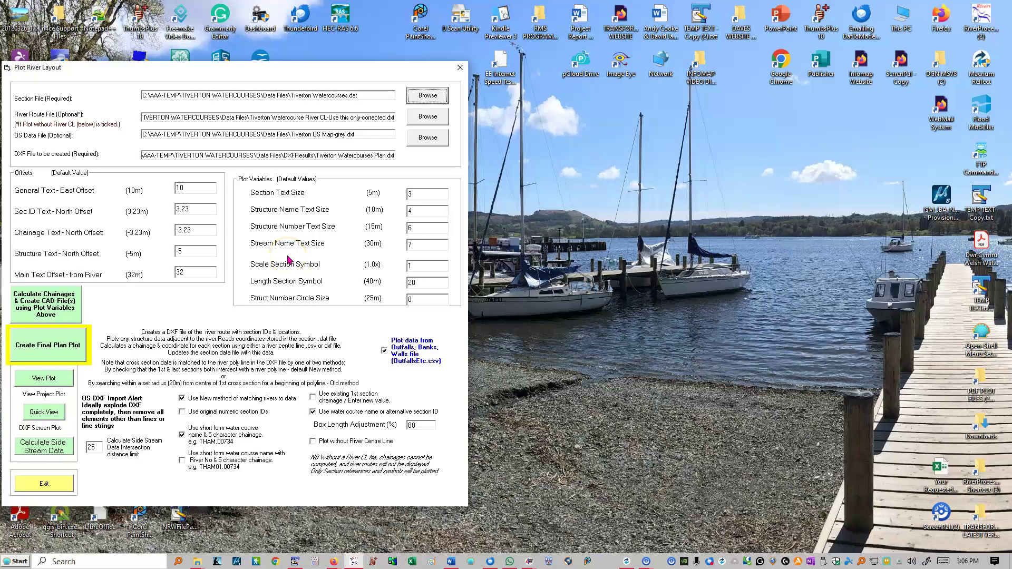
pyautogui.click(45, 484)
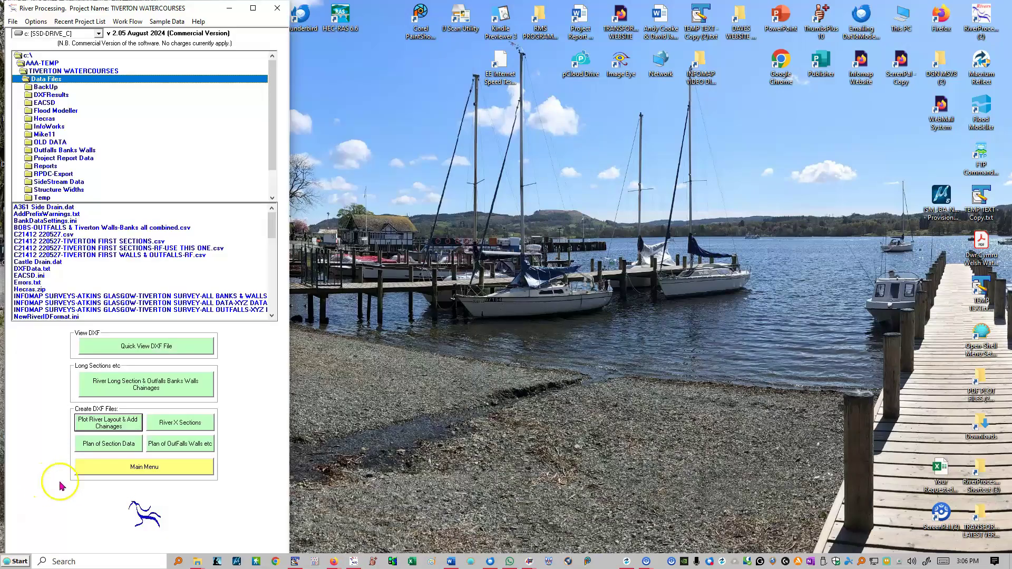